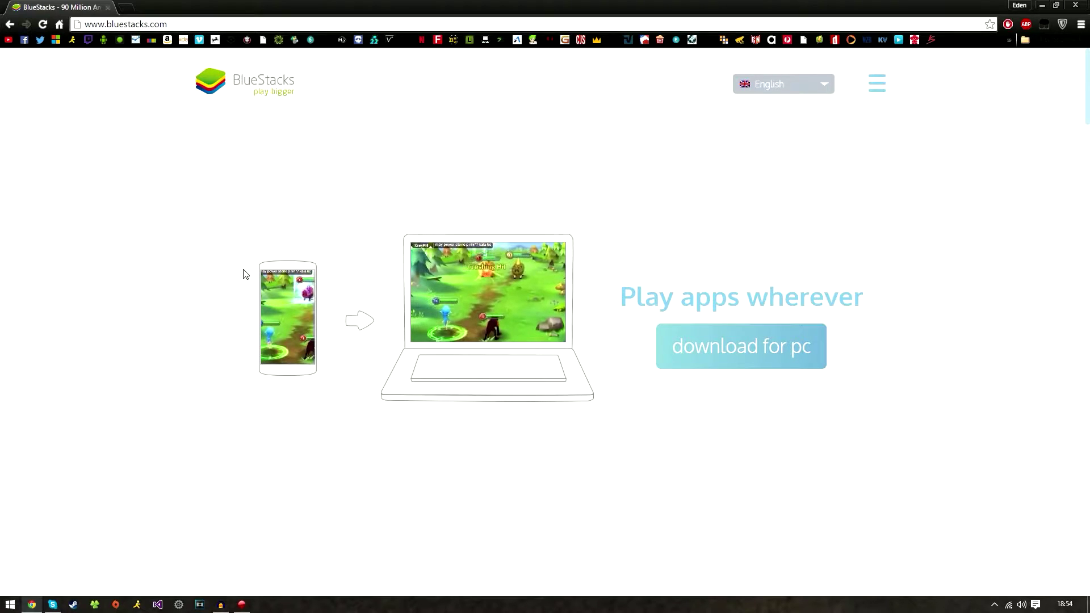
- Download the BlueStacks installer, save it to the Desktop, and run it
left_click(715, 354)
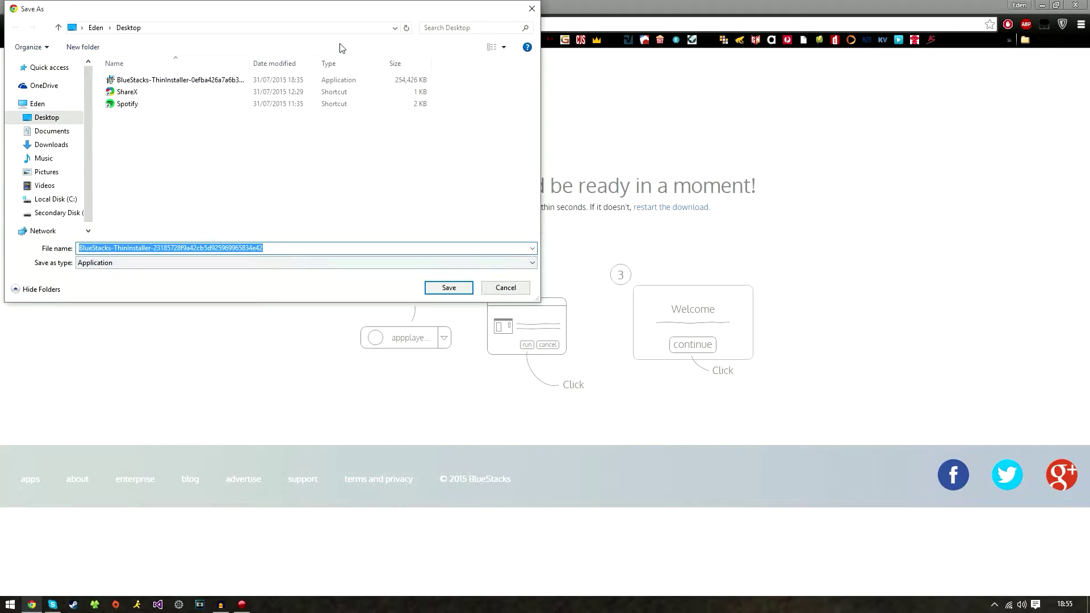
left_click_drag(324, 13, 401, 82)
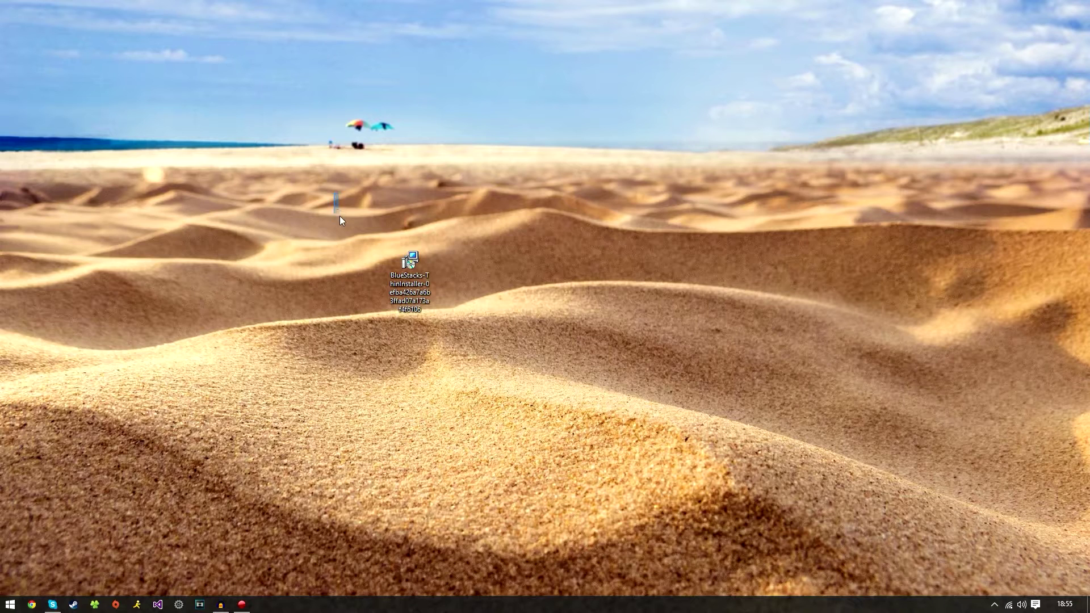
left_click_drag(334, 192, 495, 345)
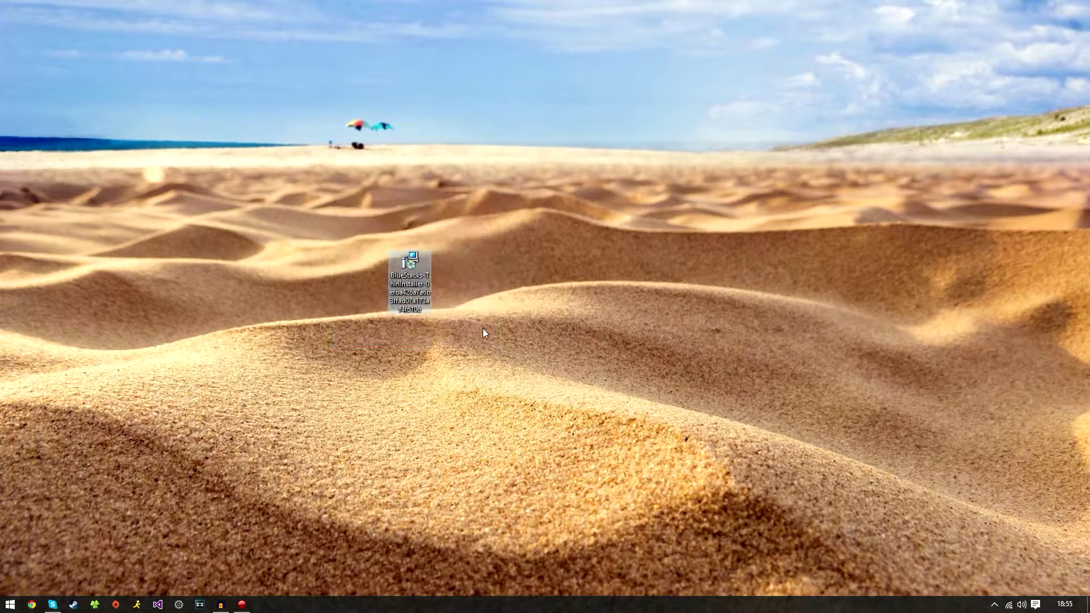
double_click(410, 273)
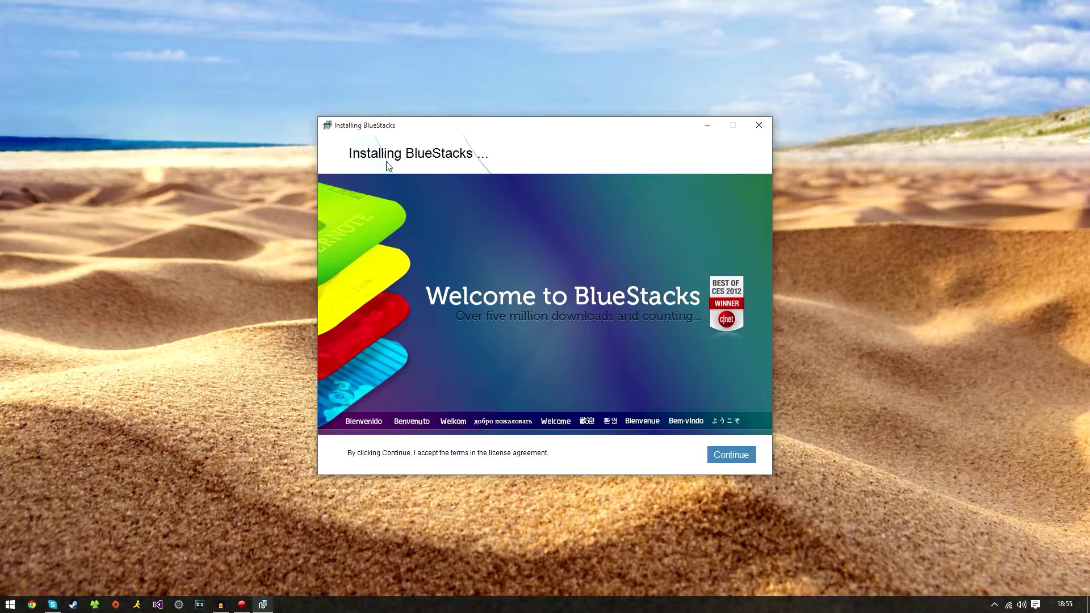
- Accept the license, keep the data location at C:\ProgramData with both options ticked, and install
left_click_drag(408, 126, 348, 63)
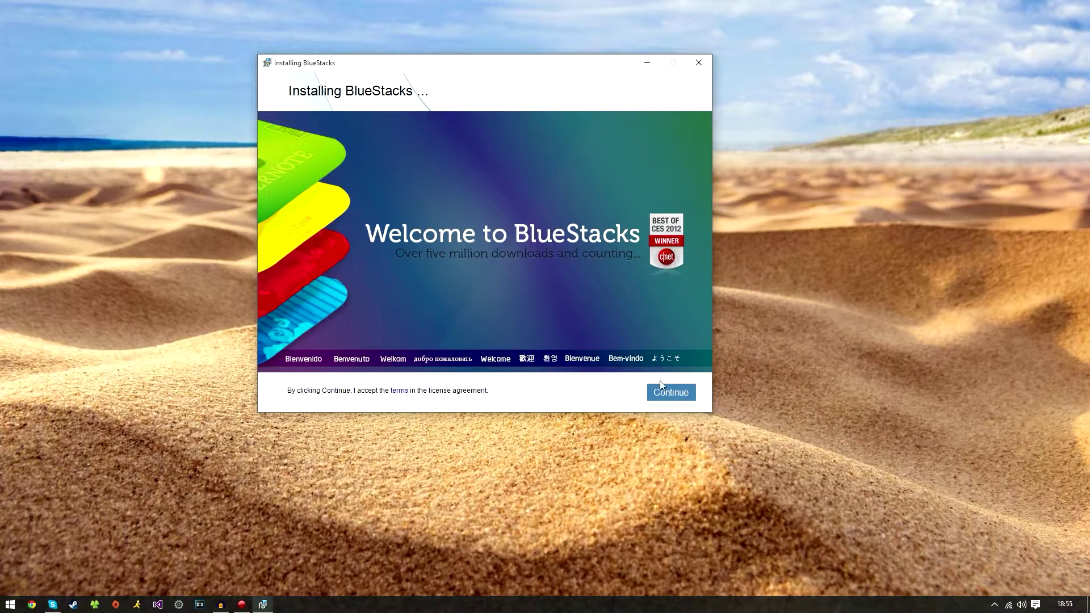
left_click(670, 397)
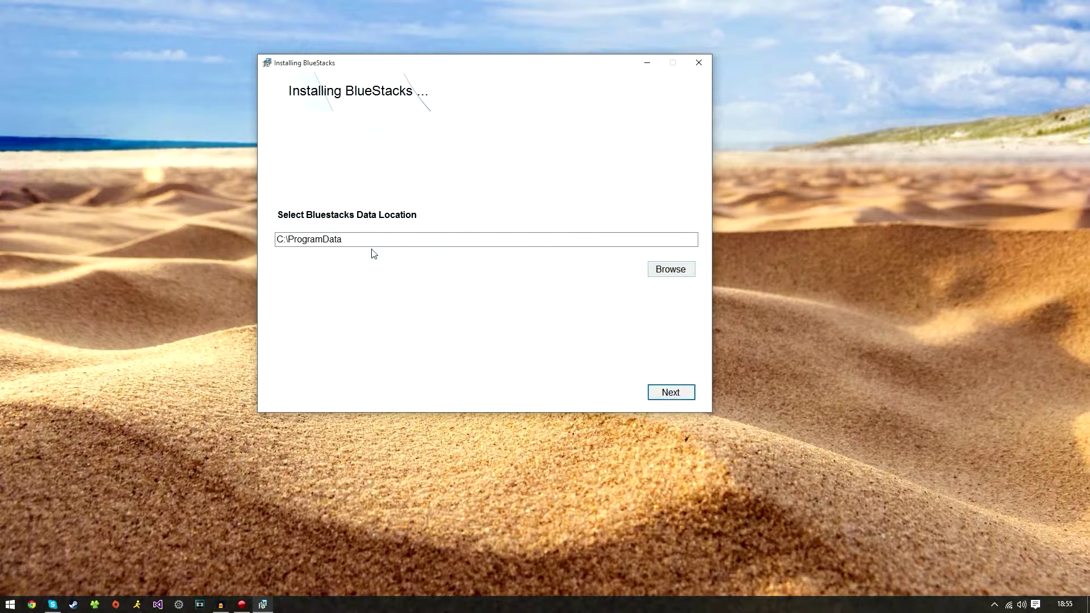
left_click(357, 239)
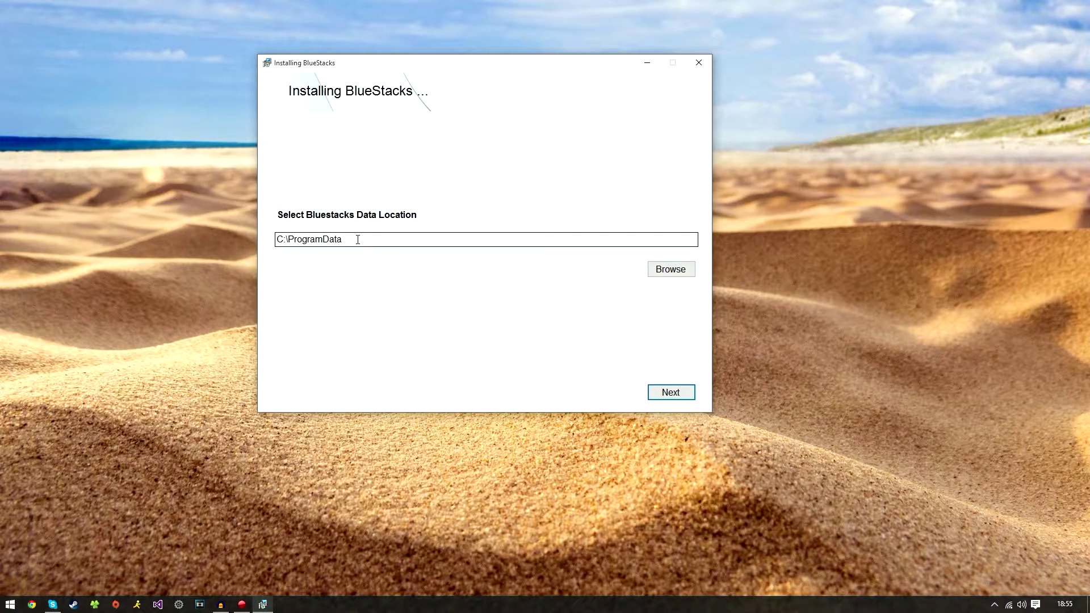
left_click(662, 269)
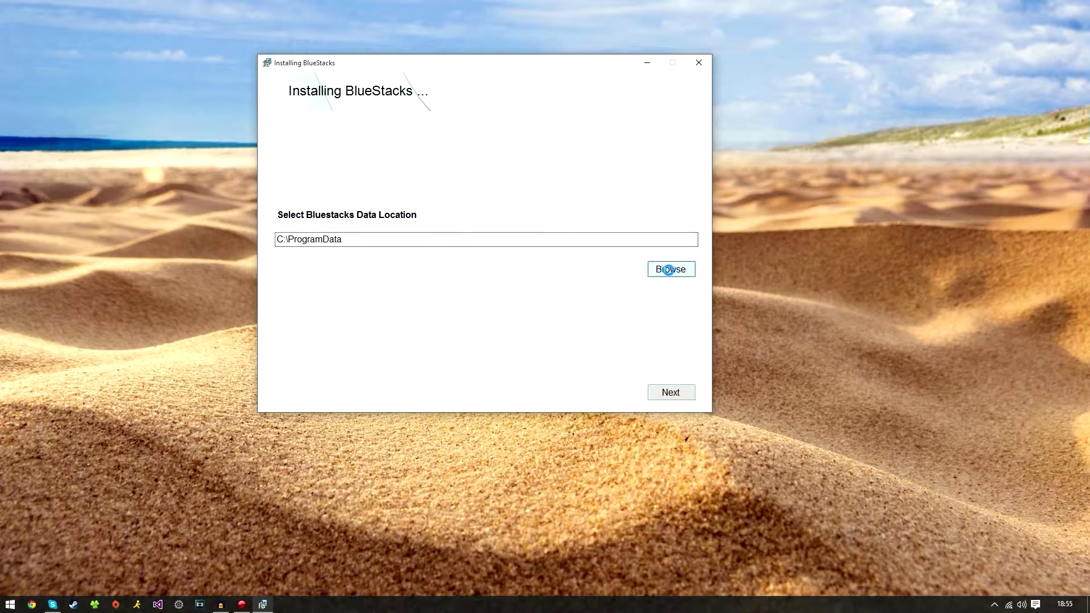
left_click(604, 409)
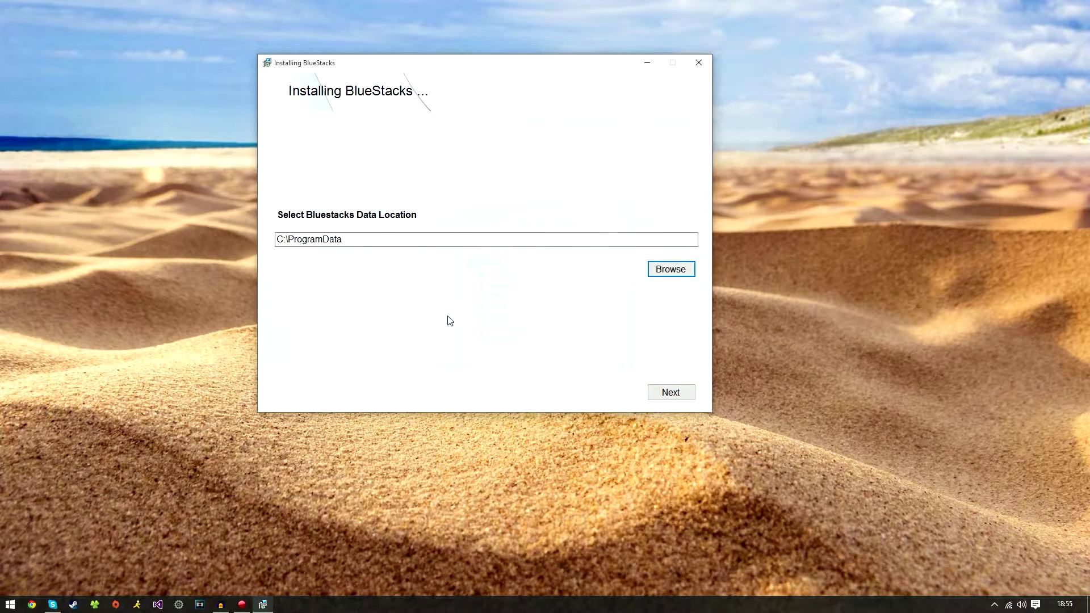
left_click_drag(359, 240, 263, 242)
left_click(340, 240)
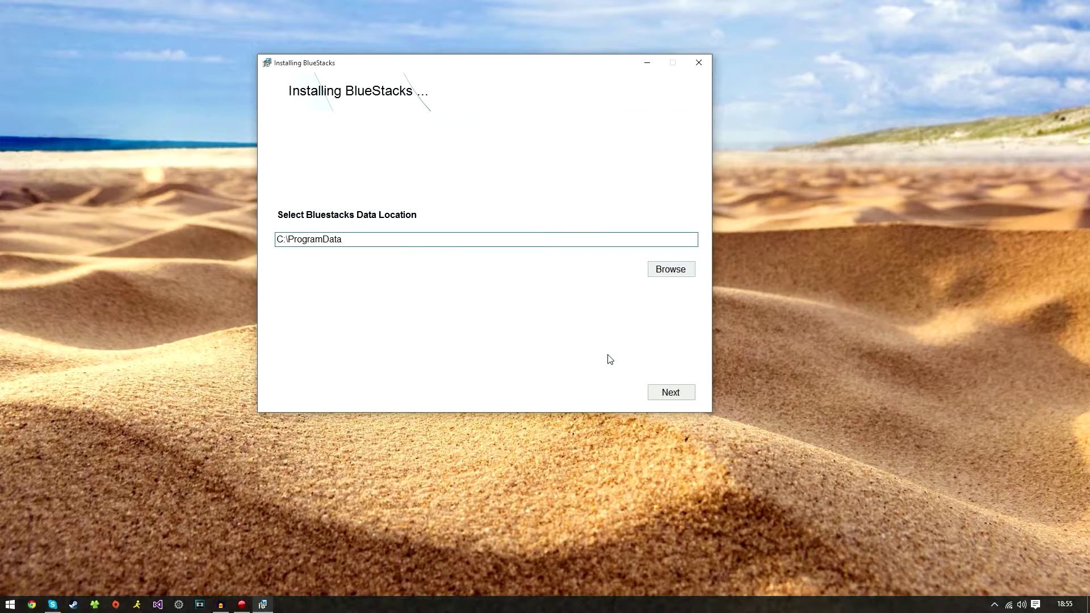
left_click(670, 394)
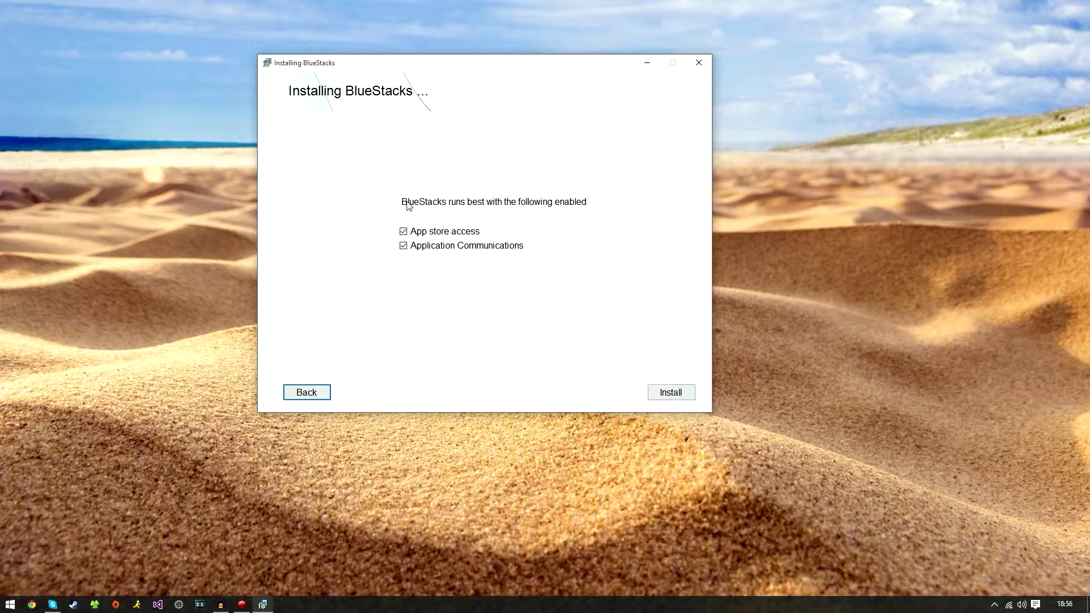
left_click(667, 397)
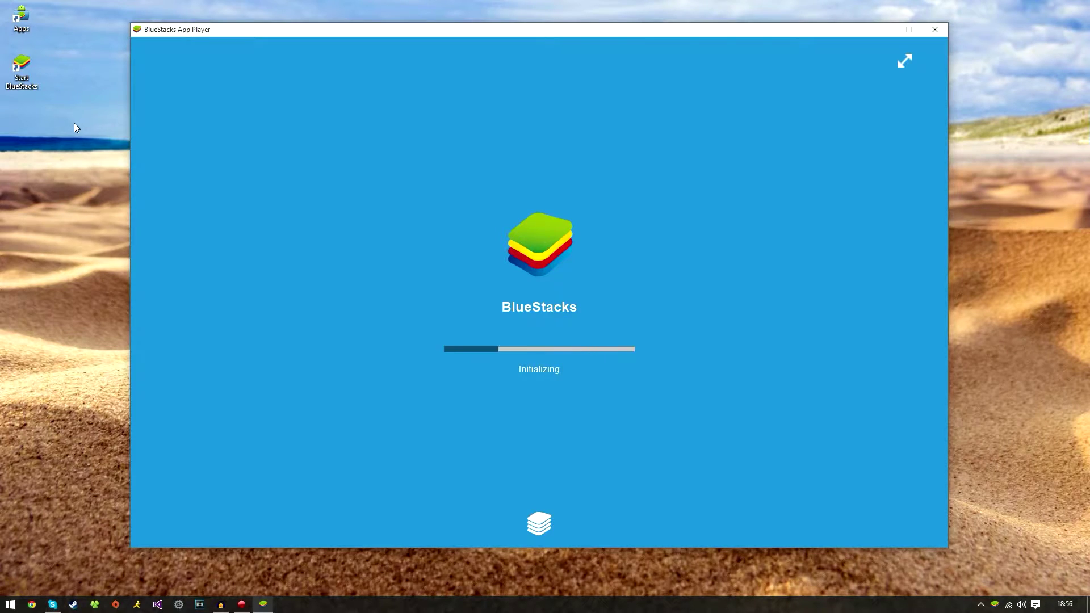
- Move the Apps and Start BlueStacks desktop shortcuts lower, then delete the Apps shortcut
left_click(26, 76)
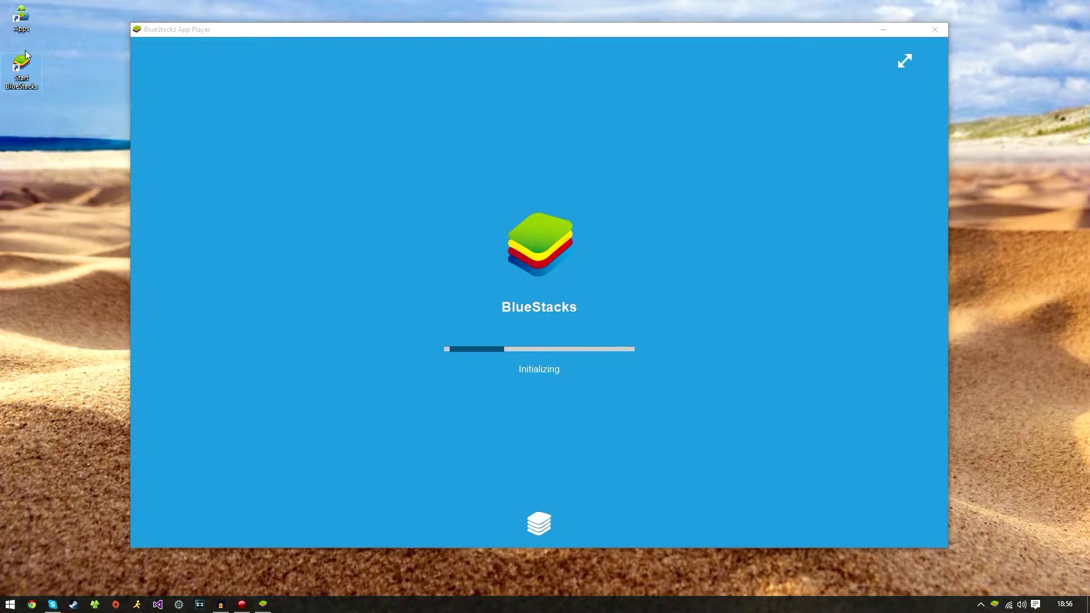
left_click(23, 23)
mouse_move(43, 102)
left_mouse_down()
mouse_move(3, 5)
mouse_move(62, 109)
left_mouse_up()
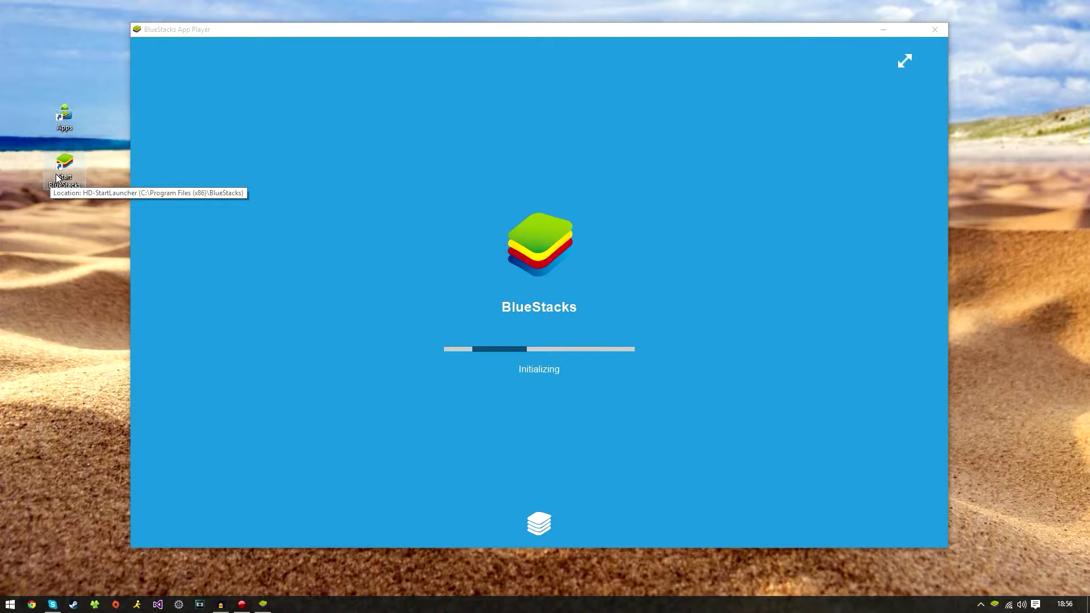
right_click(62, 120)
left_click(90, 358)
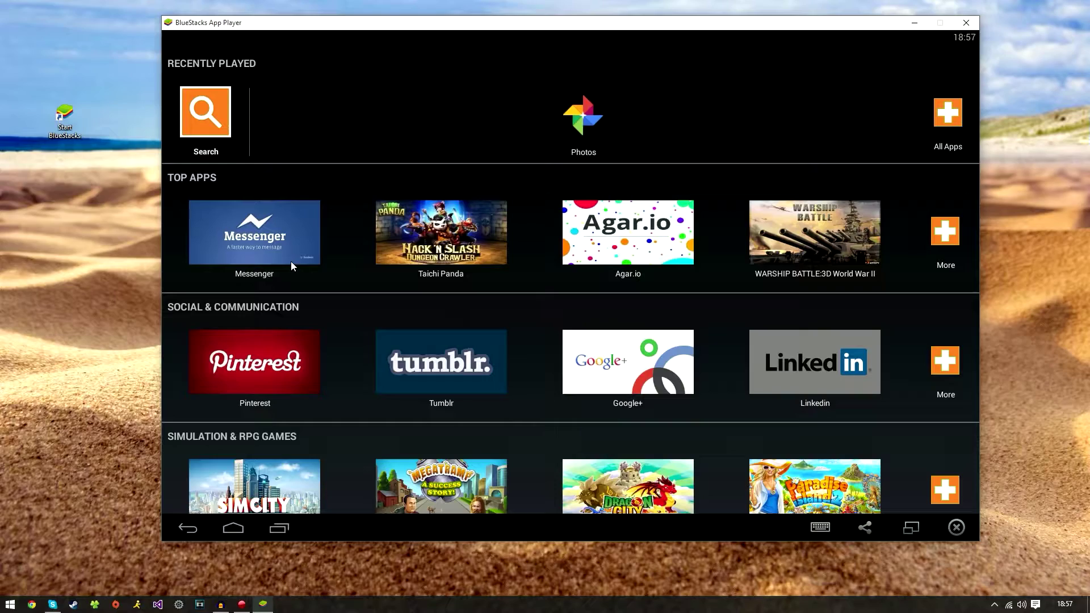
- Search the BlueStacks apps for 'Crossy Road' and launch the result
scroll(291, 261, "down", 20)
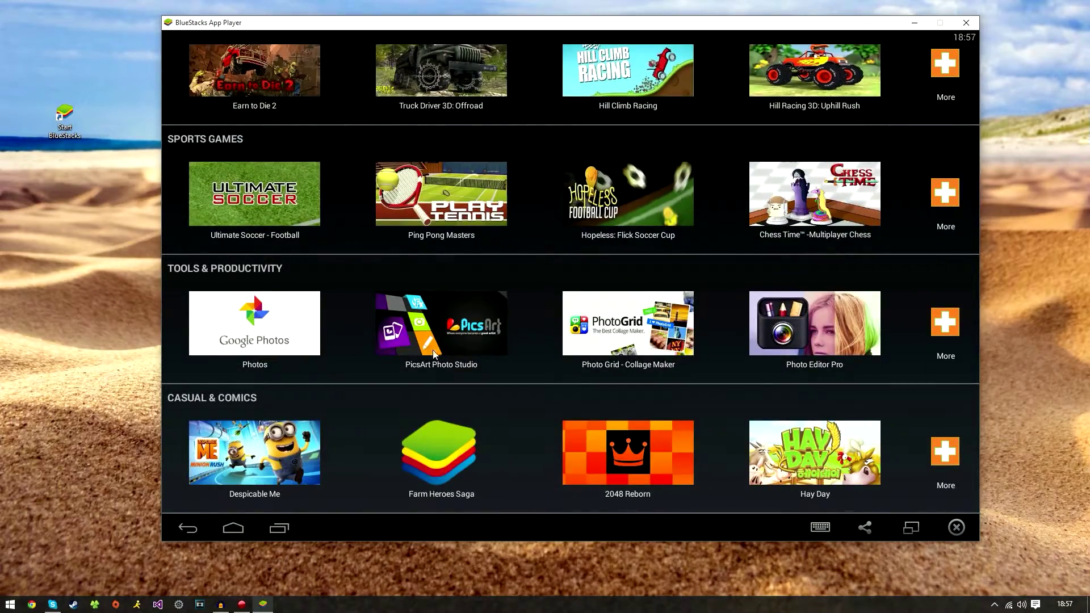
scroll(761, 397, "up", 20)
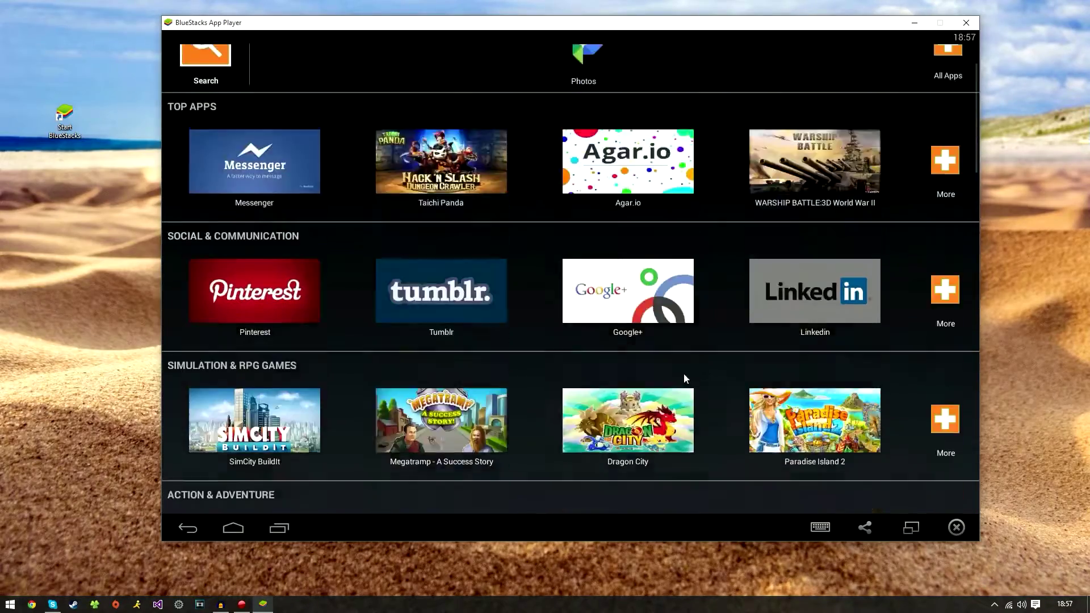
scroll(683, 373, "up", 2)
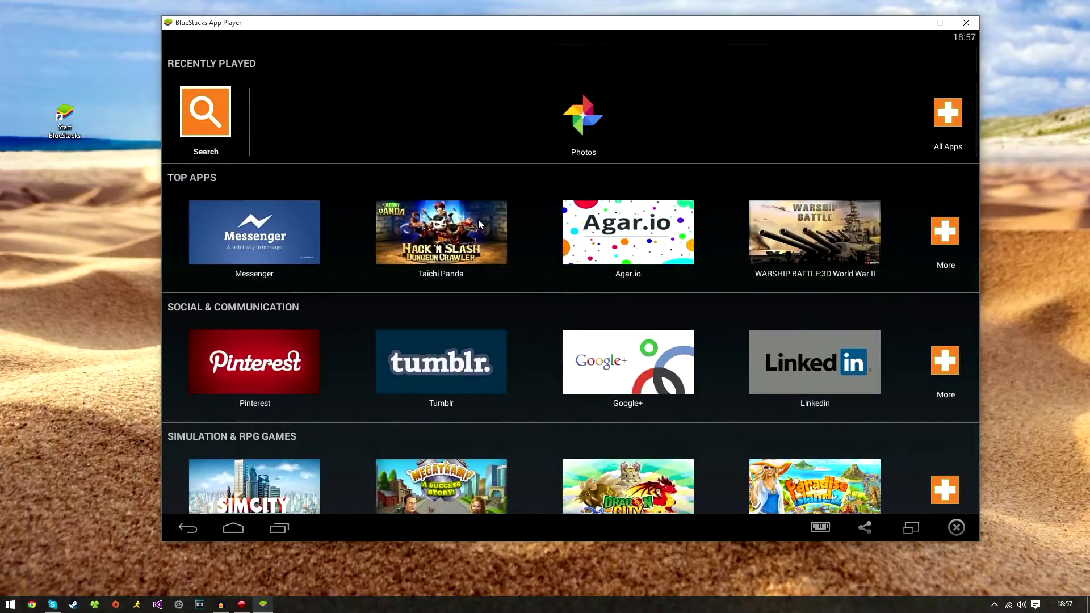
left_click(209, 120)
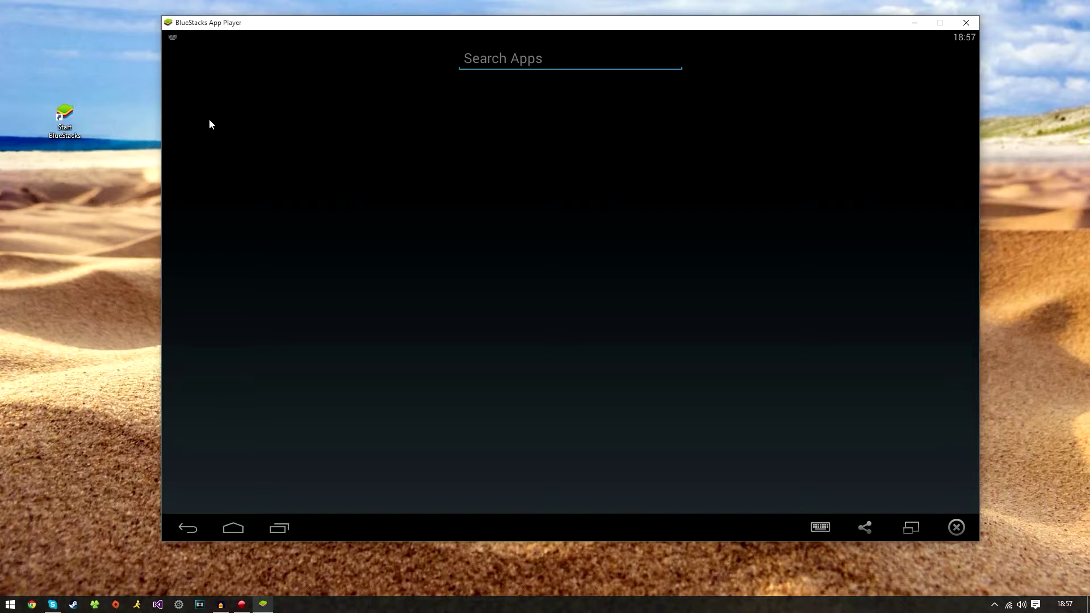
type("Crossy Road")
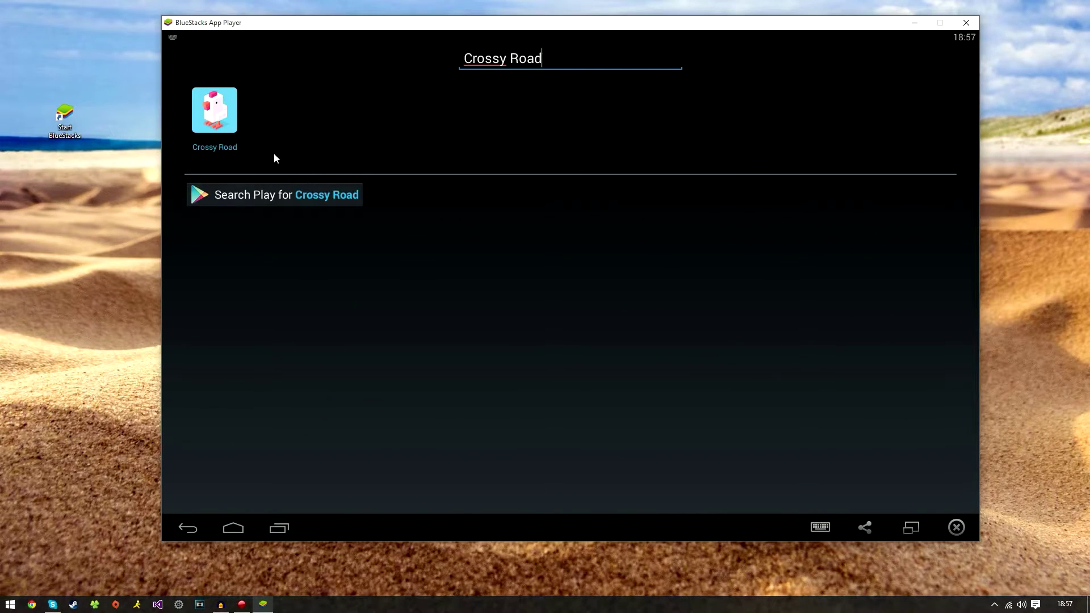
left_click(217, 120)
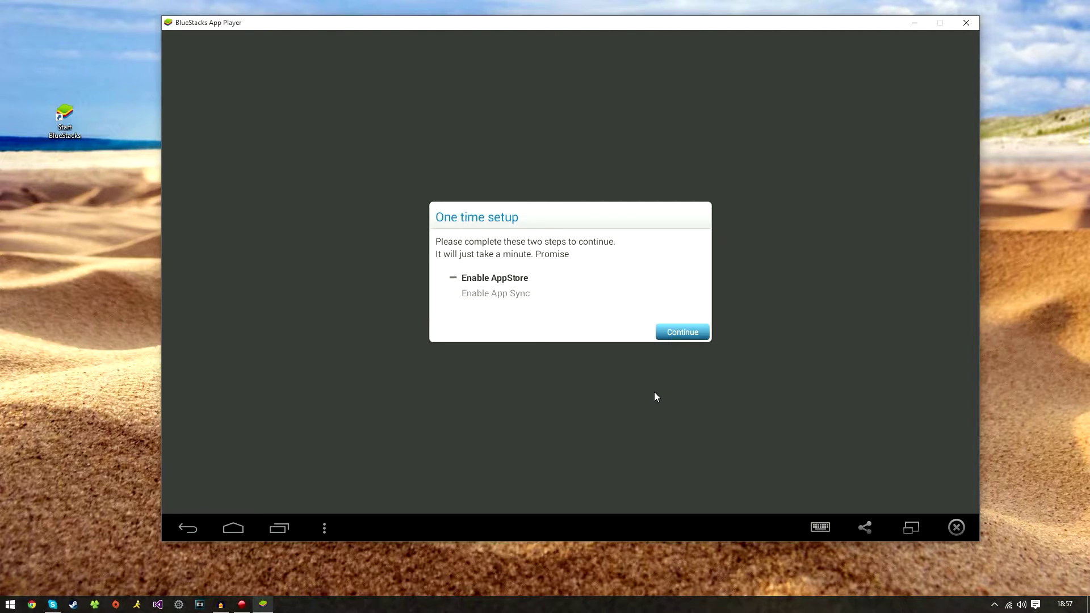
- Sign in with an existing Google account, accepting Google services and entering the account password
left_click(681, 334)
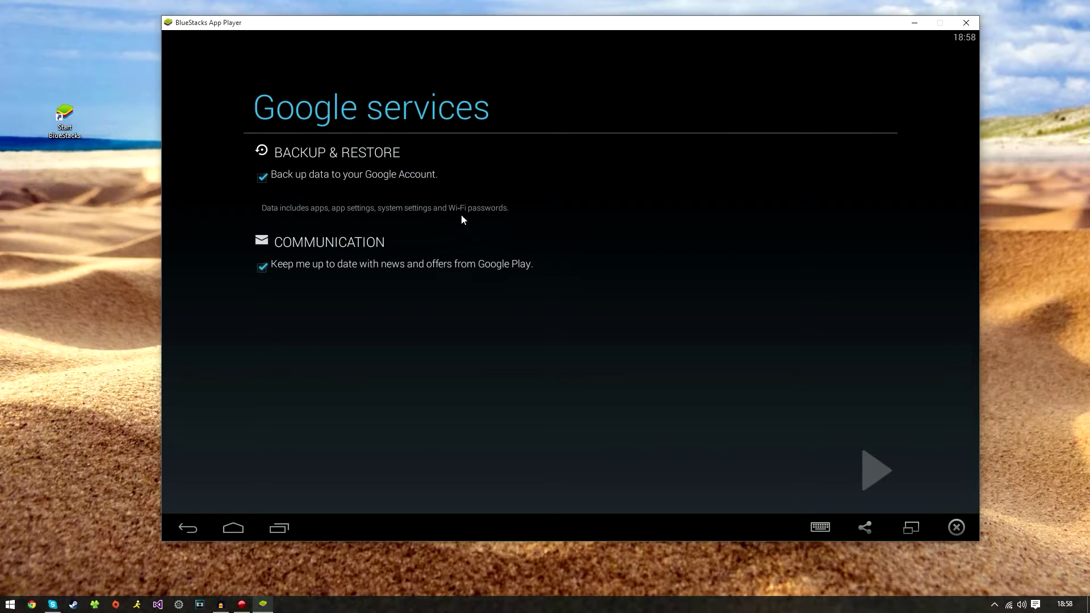
left_click(870, 465)
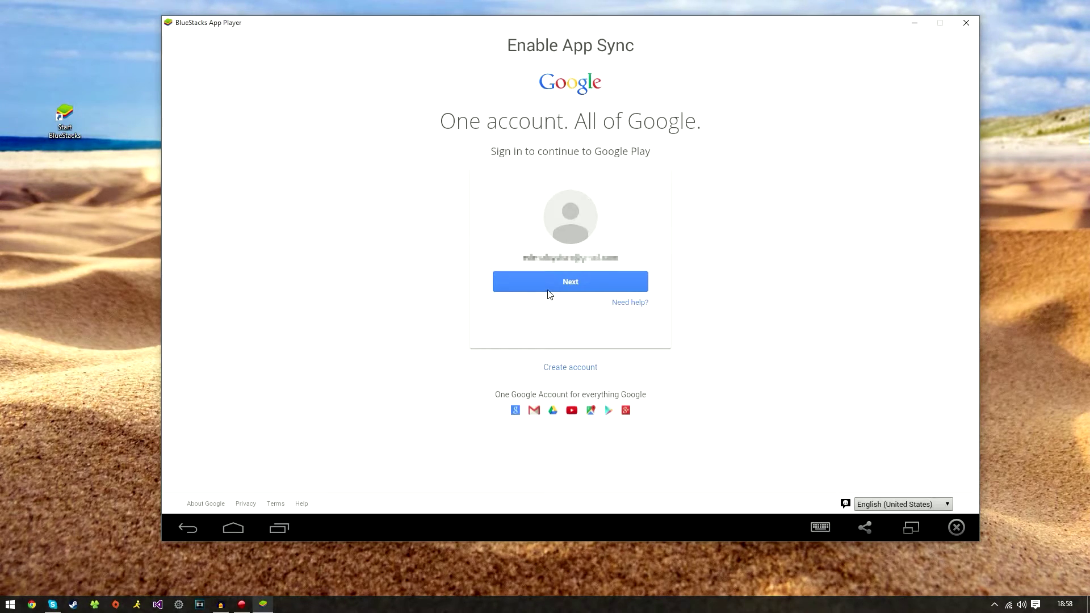
left_click(549, 282)
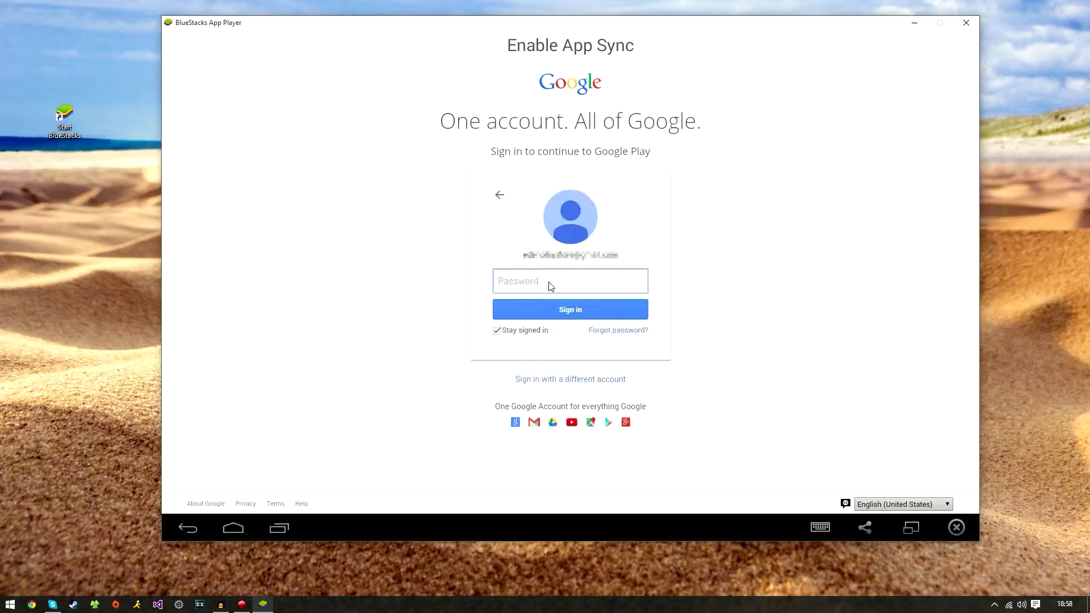
type("•")
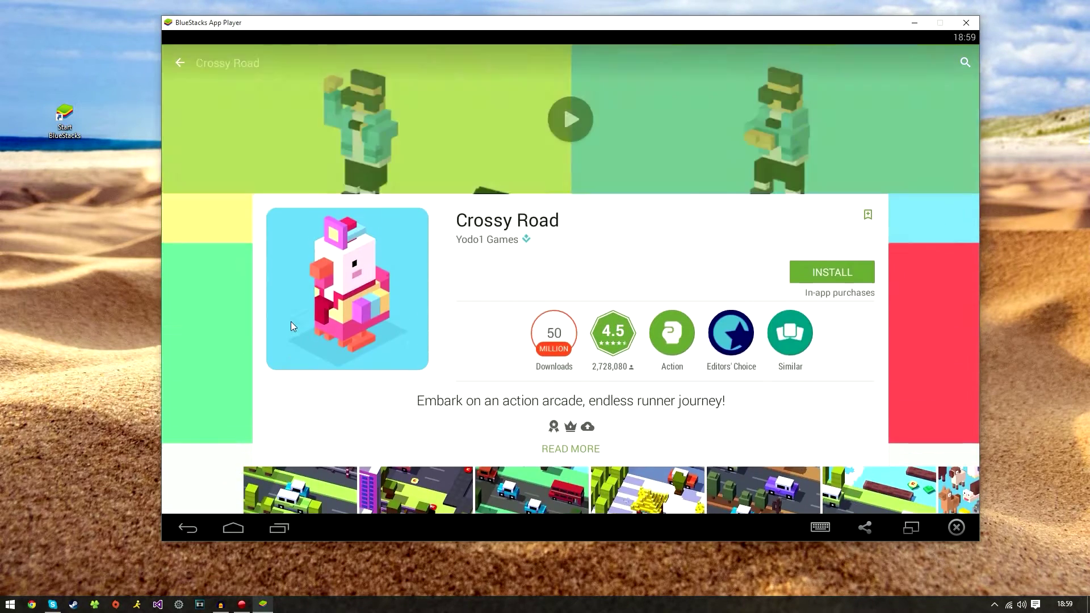
- Install Crossy Road from its Play Store page and accept its permissions
scroll(247, 313, "down", 15)
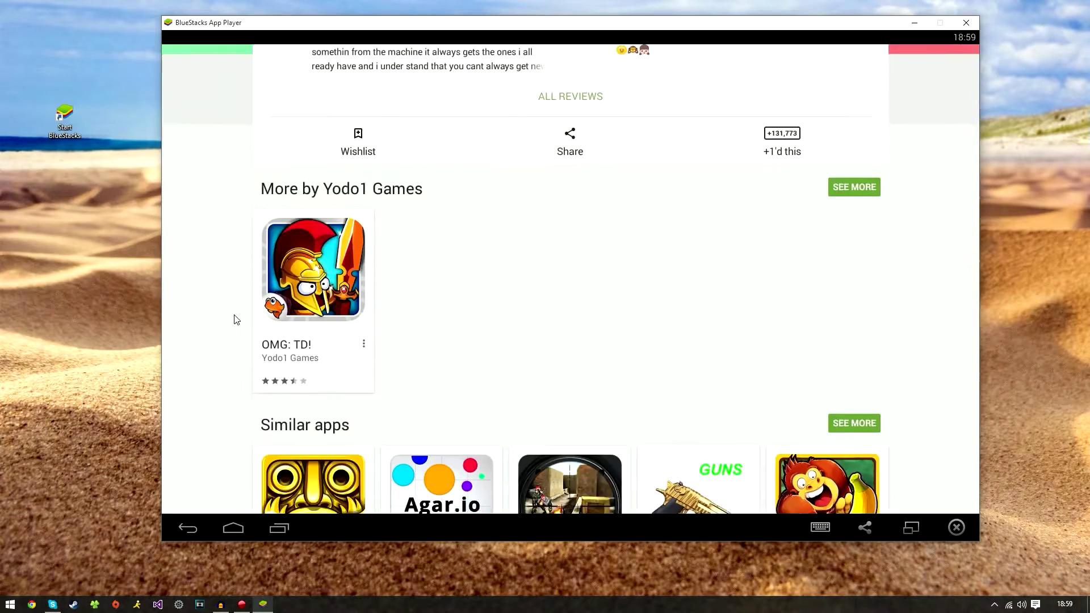
scroll(235, 319, "up", 15)
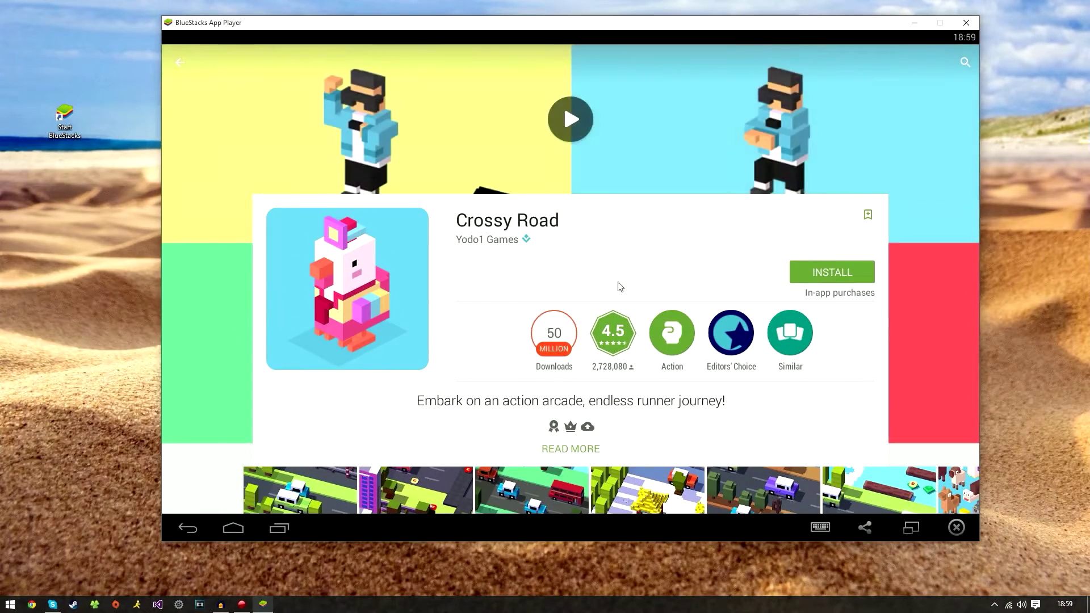
left_click(792, 275)
left_click(622, 372)
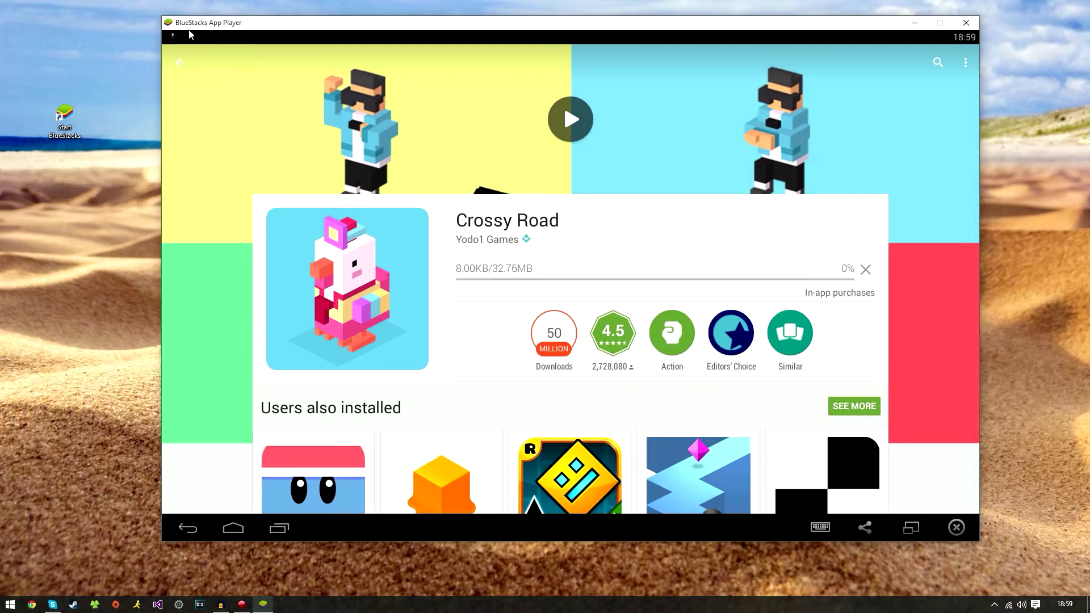
- Check the download progress in notifications, then open BlueStacks Settings from quick settings
left_click_drag(181, 37, 217, 357)
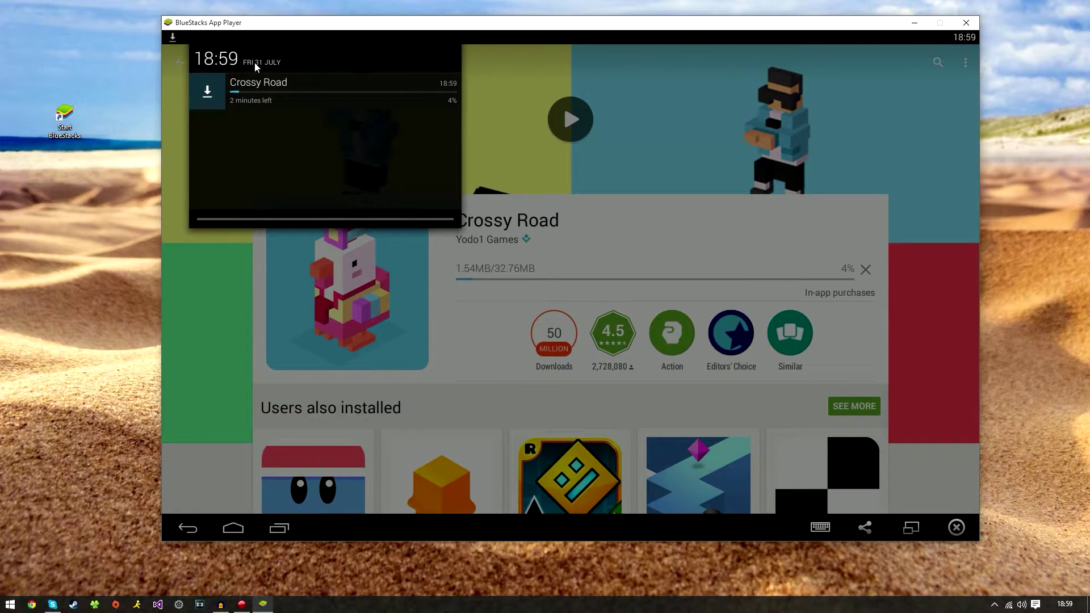
left_click_drag(335, 217, 352, 42)
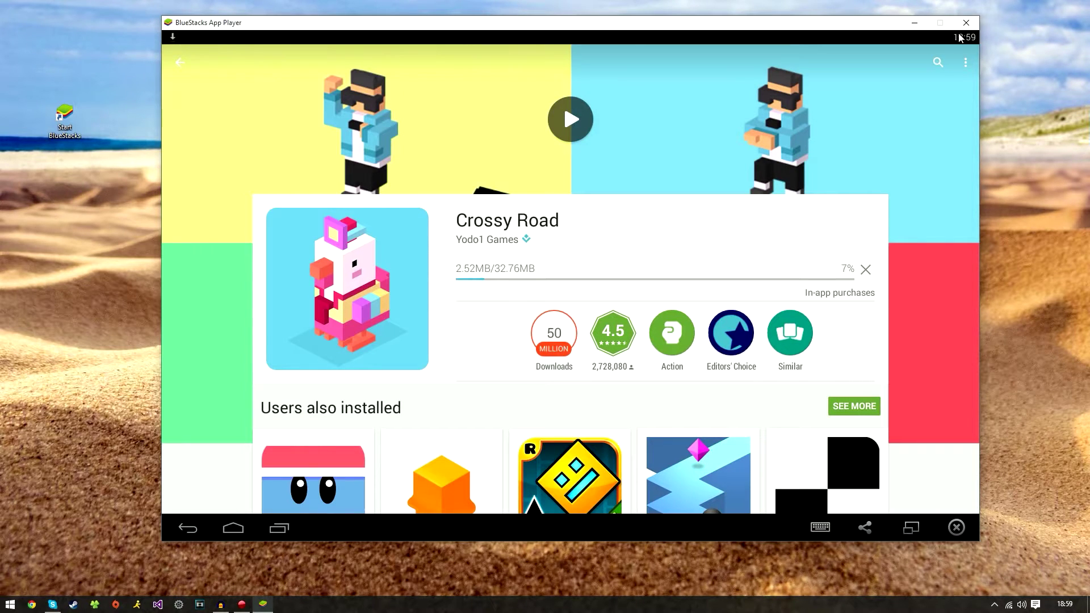
left_click_drag(925, 38, 932, 298)
left_click(824, 74)
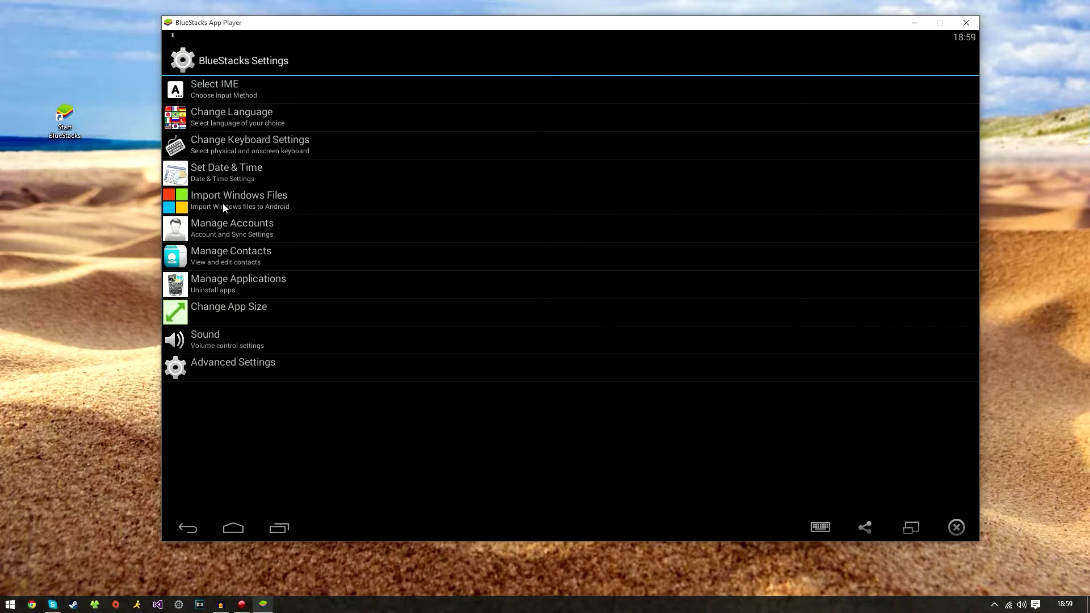
- Open advanced Android settings, save the key mapping, and switch the emulator to full screen
left_click(231, 369)
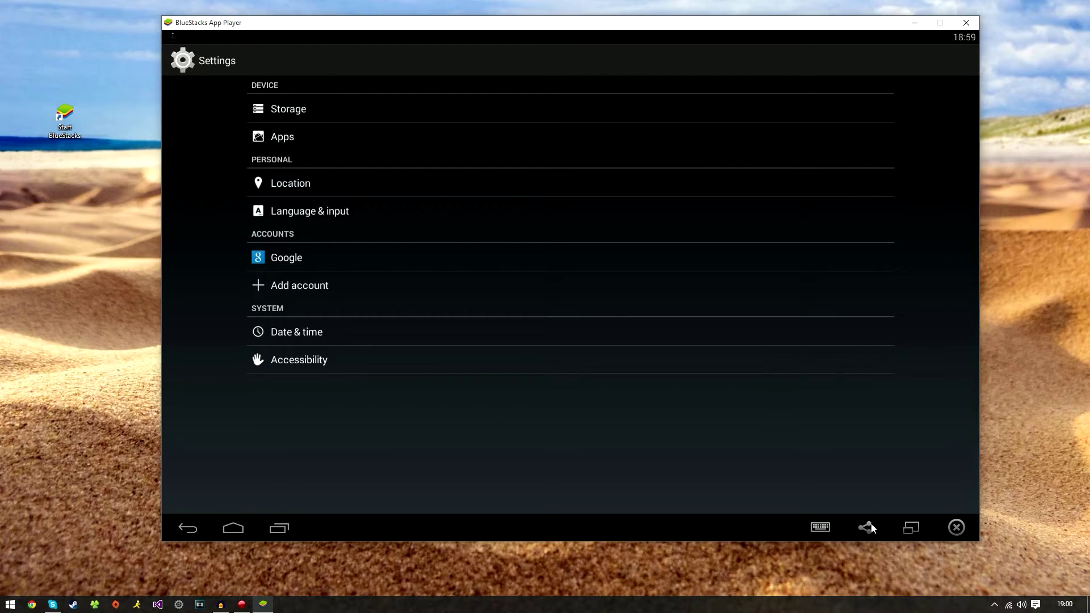
left_click(820, 529)
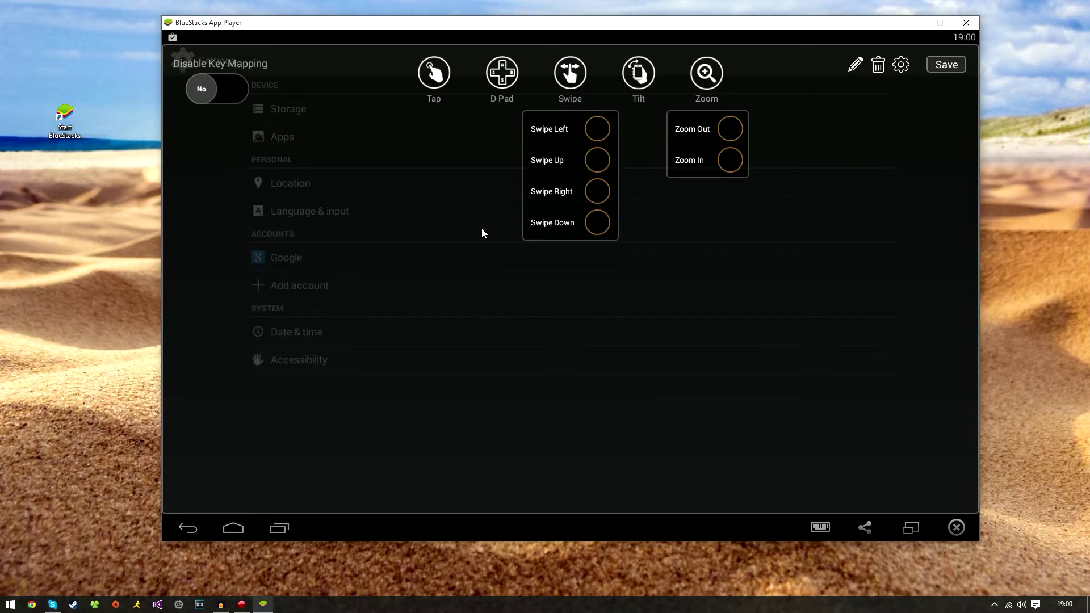
left_click(947, 66)
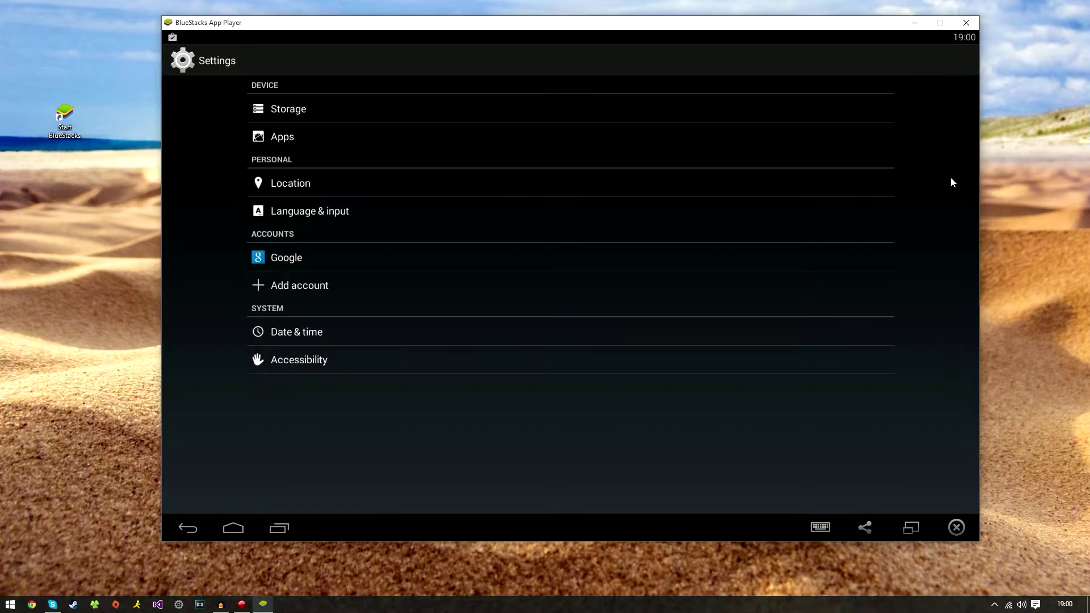
left_click(915, 529)
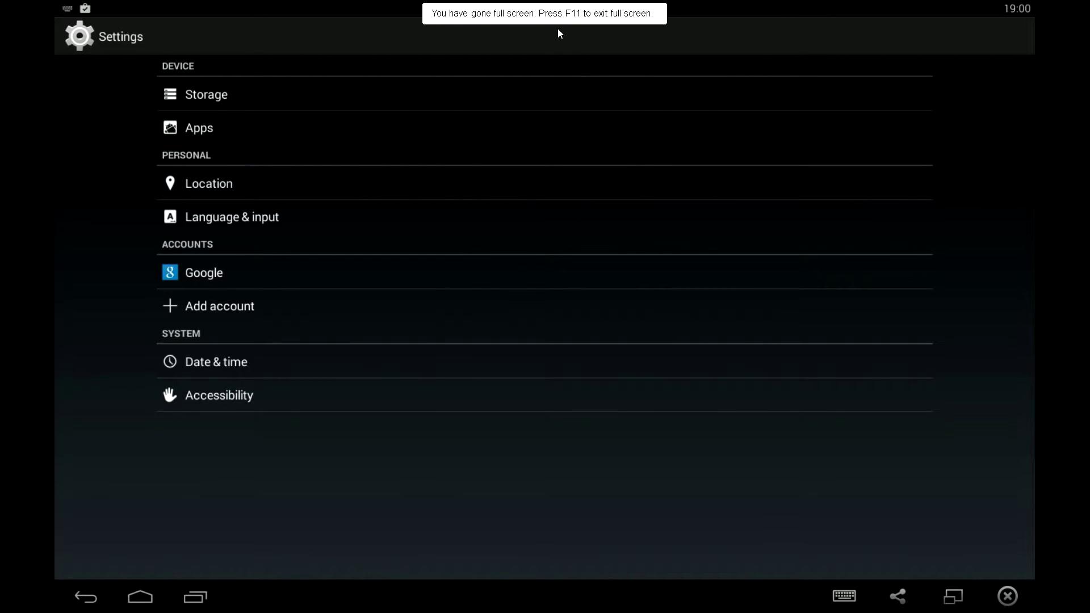
- Launch Crossy Road windowed, turn off its controls guide permanently, and open the Windows Volume Mixer
left_click(955, 597)
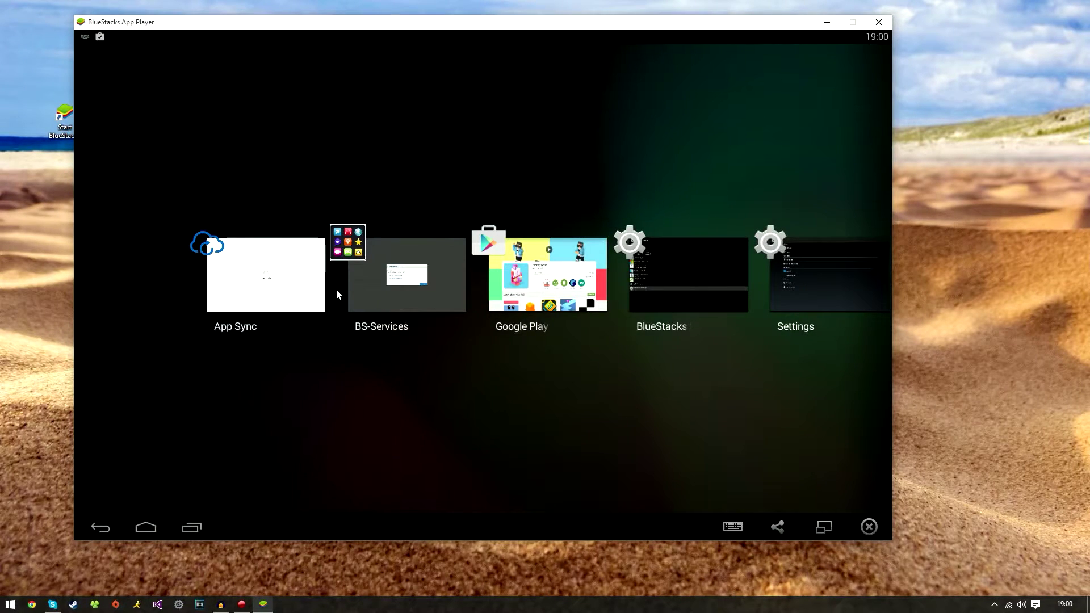
left_click(555, 274)
left_click(742, 268)
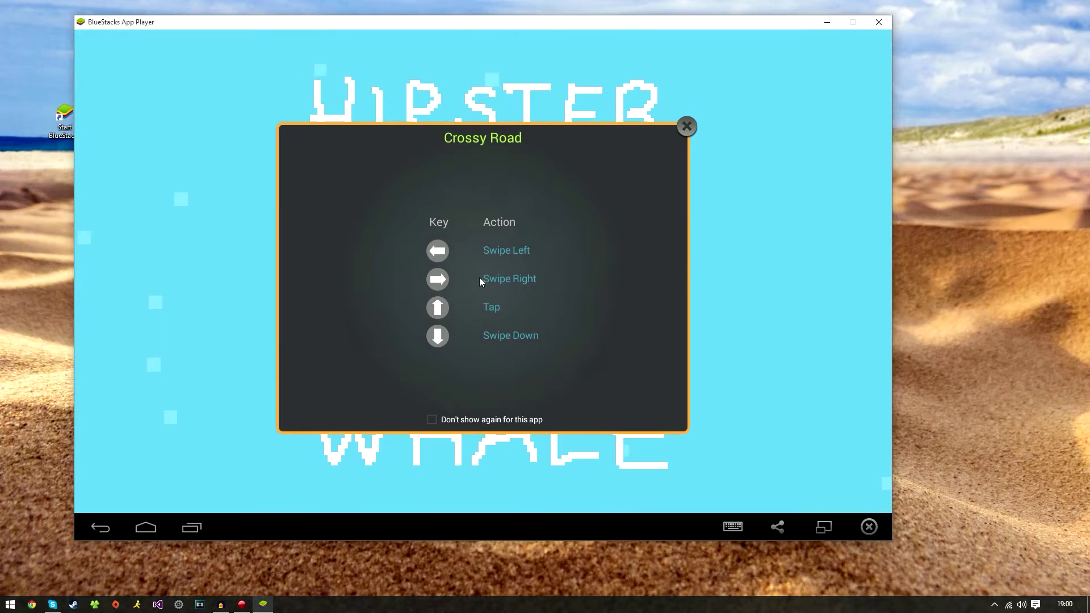
left_click(432, 420)
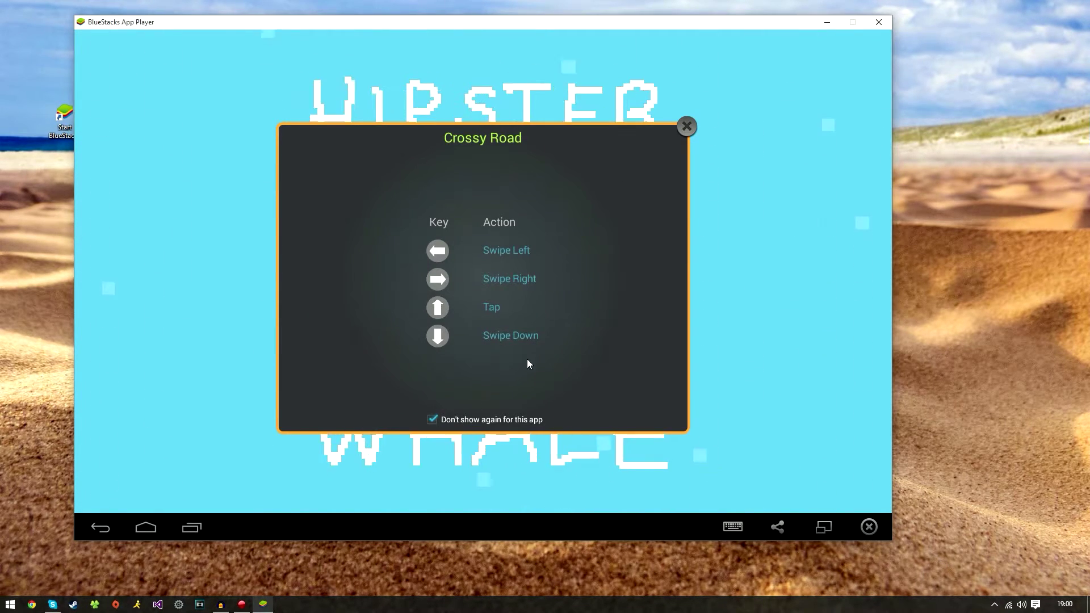
left_click(686, 126)
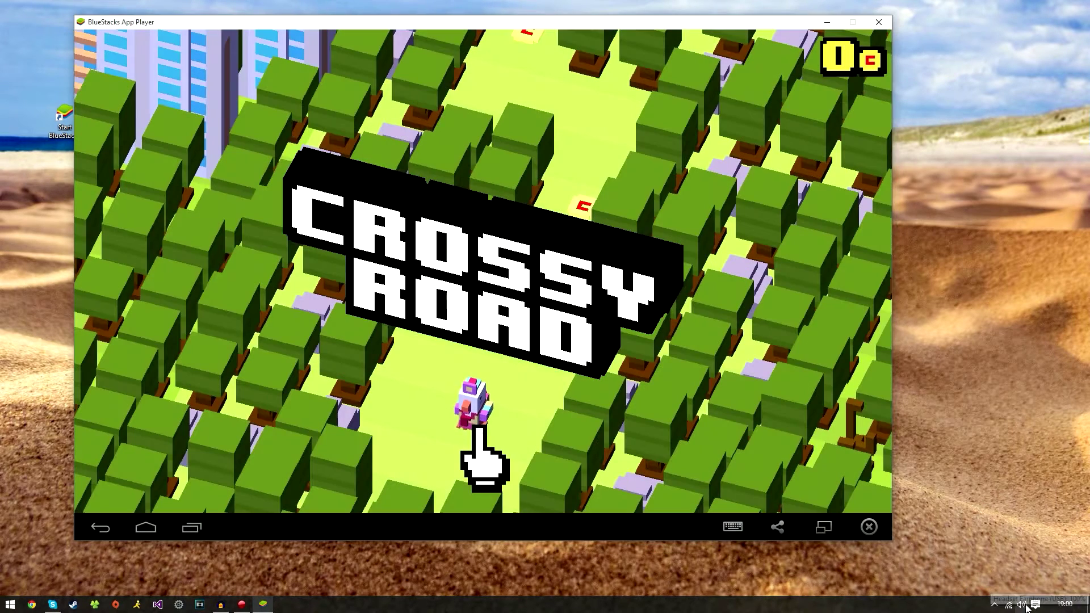
right_click(1025, 606)
left_click(984, 537)
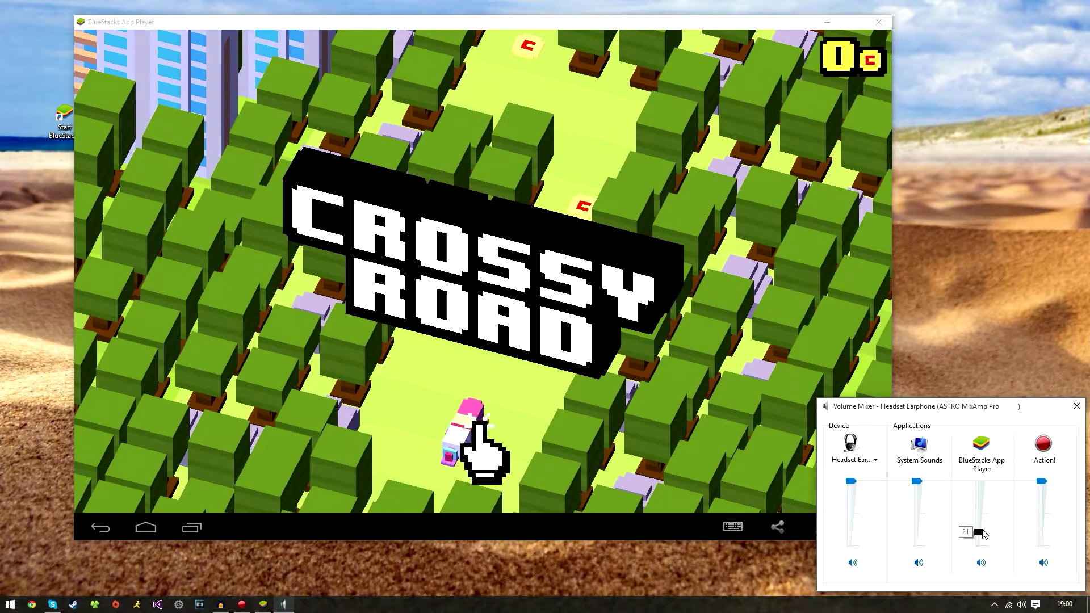
- Close the Volume Mixer and hop the chicken forward until hit, reaching a new top score of 44
left_click(1076, 406)
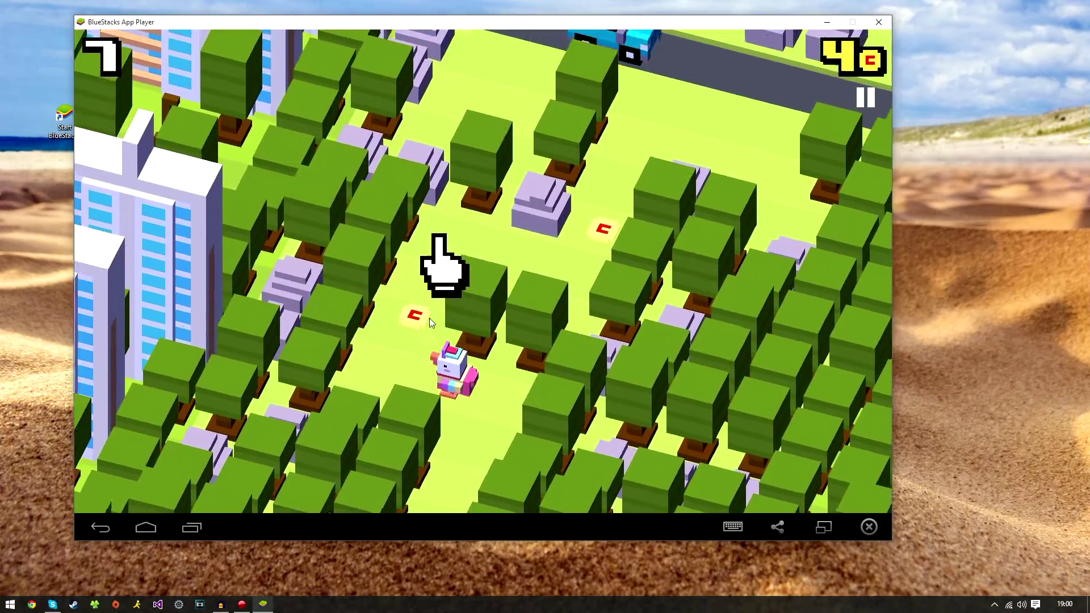
left_click(450, 324)
left_click(451, 324)
left_click(451, 324)
left_click(607, 330)
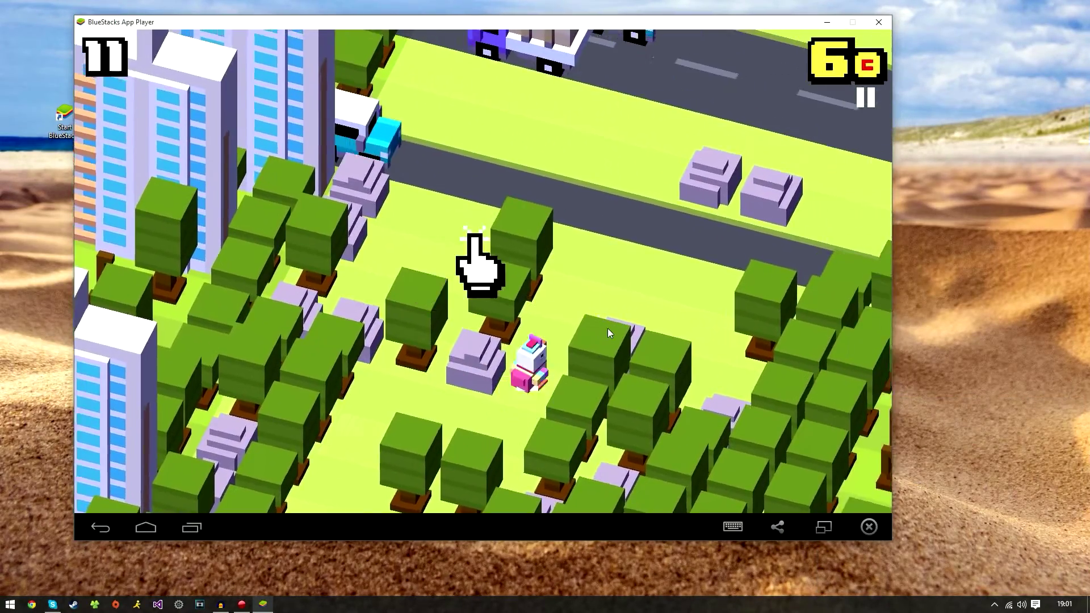
left_click(607, 328)
left_click(607, 328)
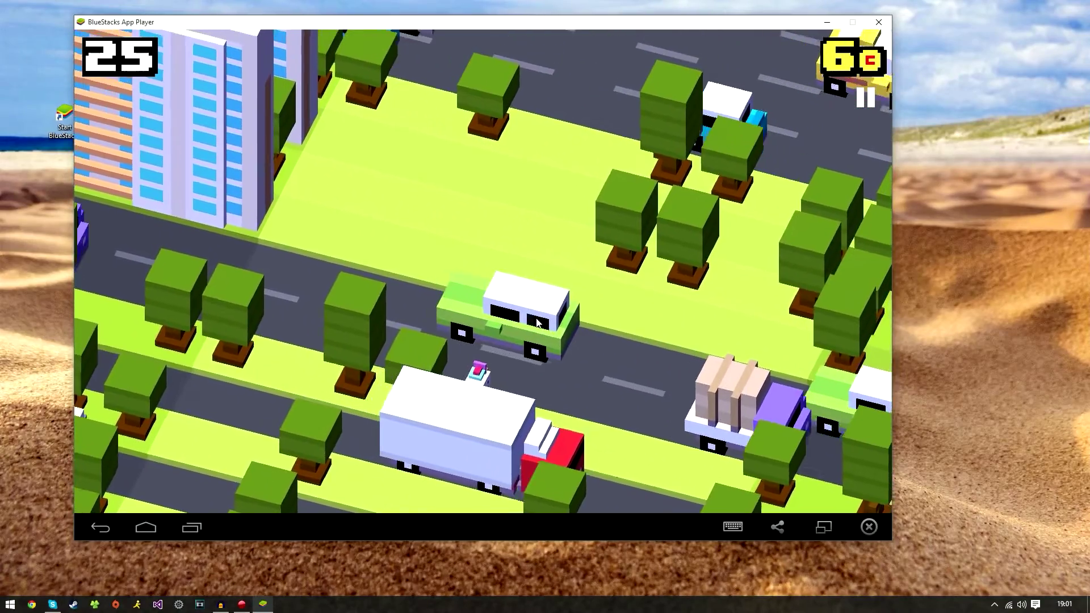
left_click(512, 310)
left_click(513, 310)
left_click(513, 309)
left_click(512, 309)
left_click(513, 309)
left_click(512, 308)
left_click(512, 309)
left_click(512, 309)
left_click(512, 308)
left_click(441, 332)
left_click(441, 331)
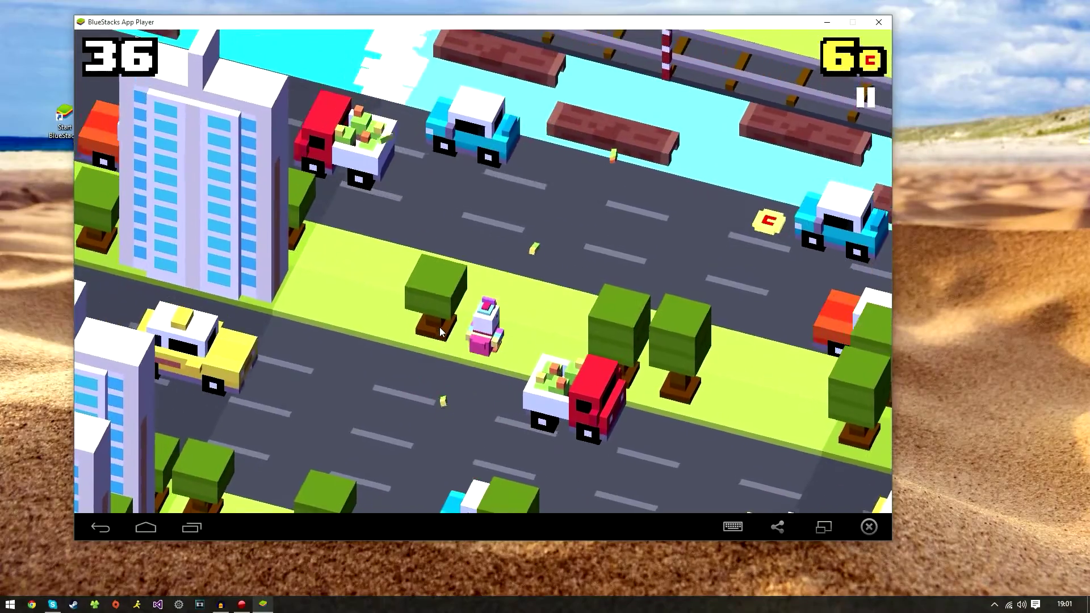
left_click(441, 331)
left_click(441, 332)
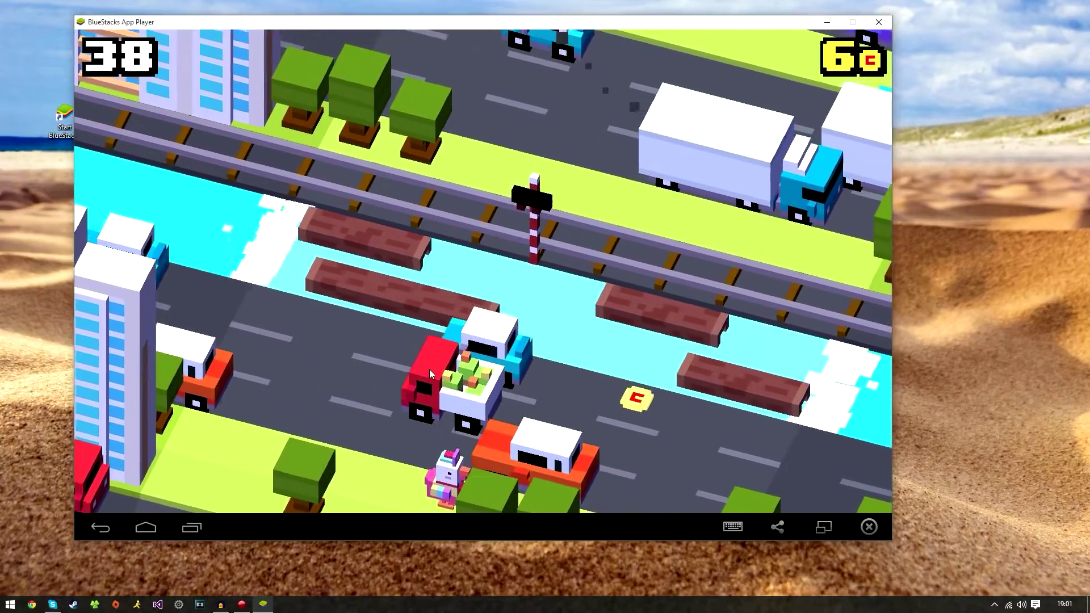
left_click(420, 368)
left_click(420, 368)
left_click(421, 367)
left_click(420, 368)
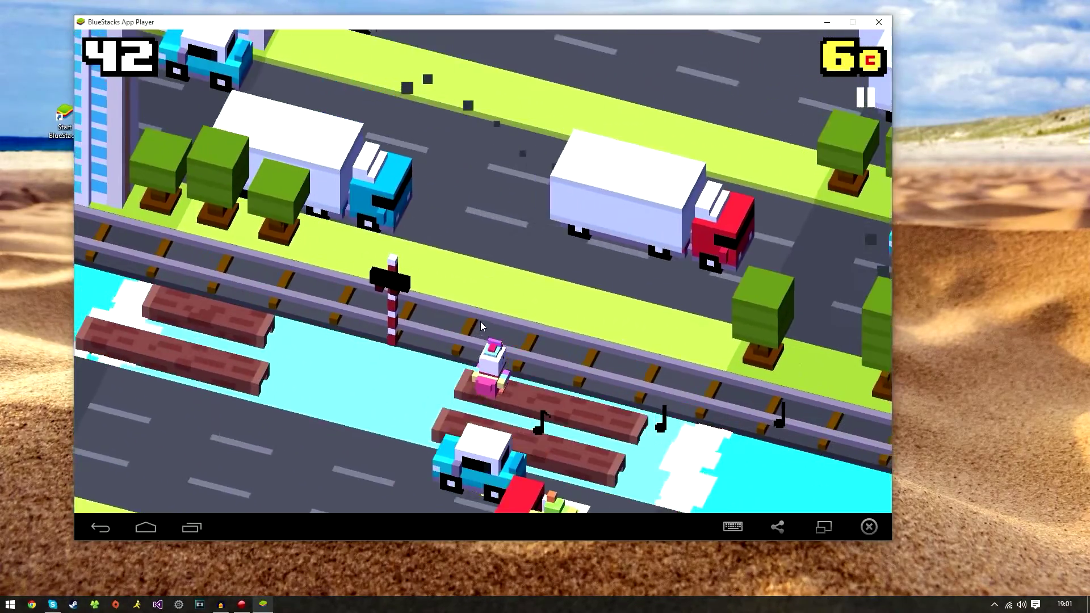
left_click(480, 321)
left_click(489, 346)
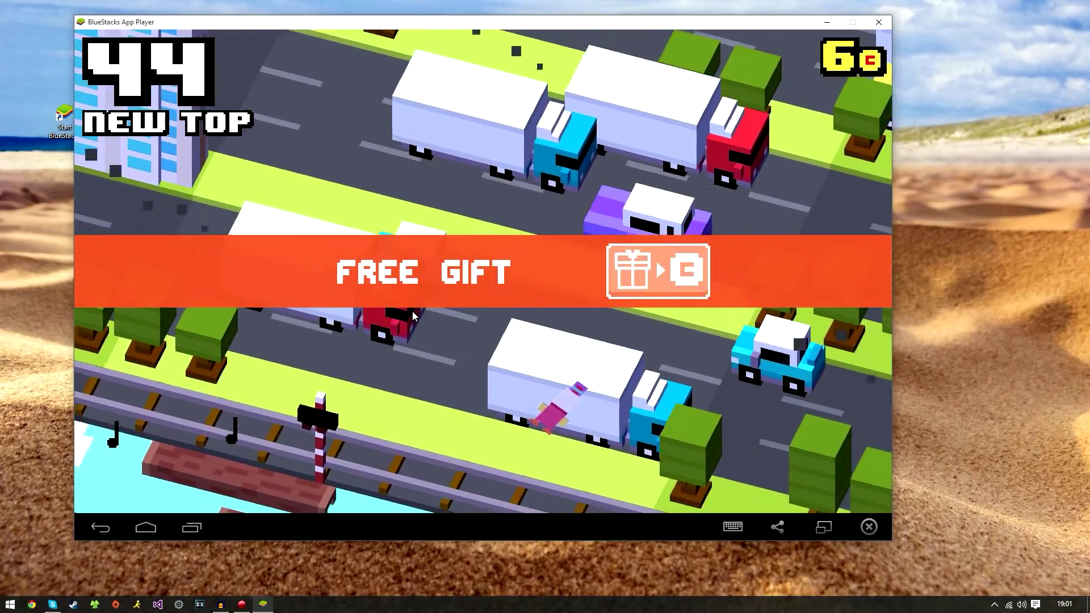
- Claim the free gift of 100 coins and start a new round
left_click(653, 271)
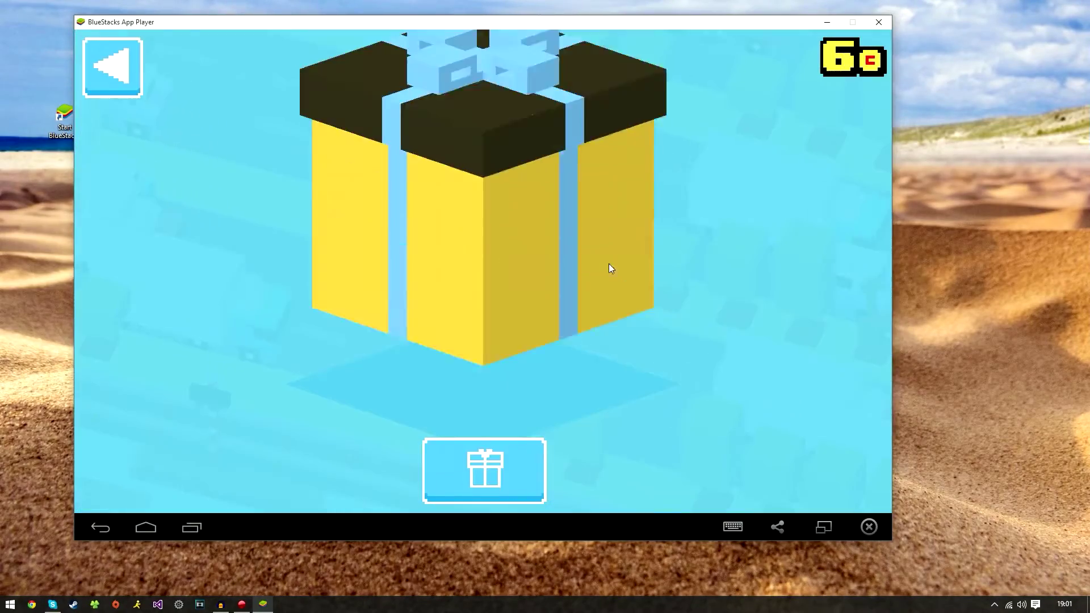
left_click(463, 458)
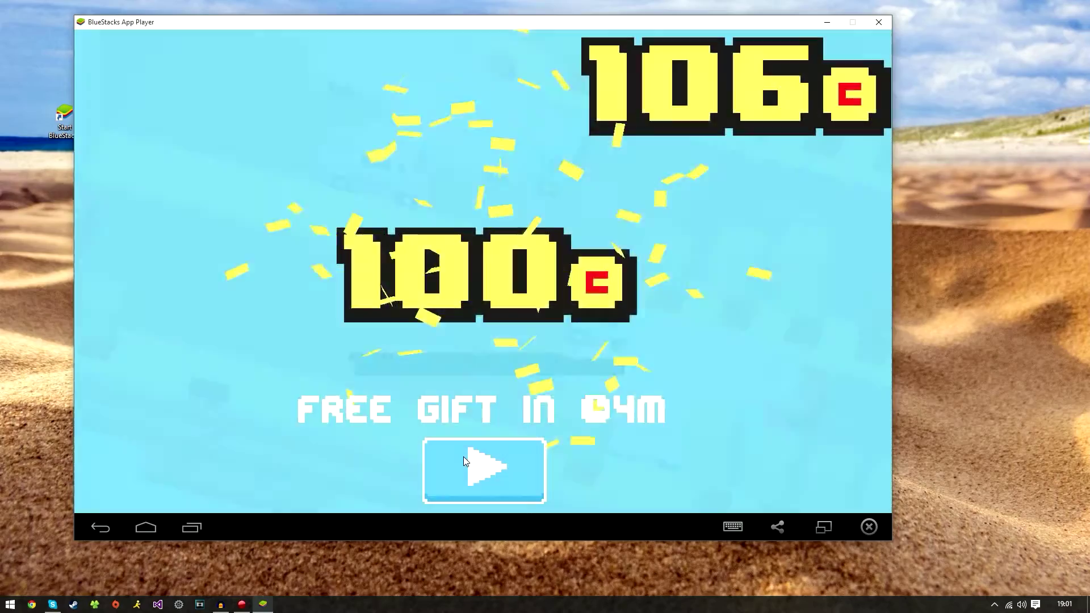
left_click(463, 460)
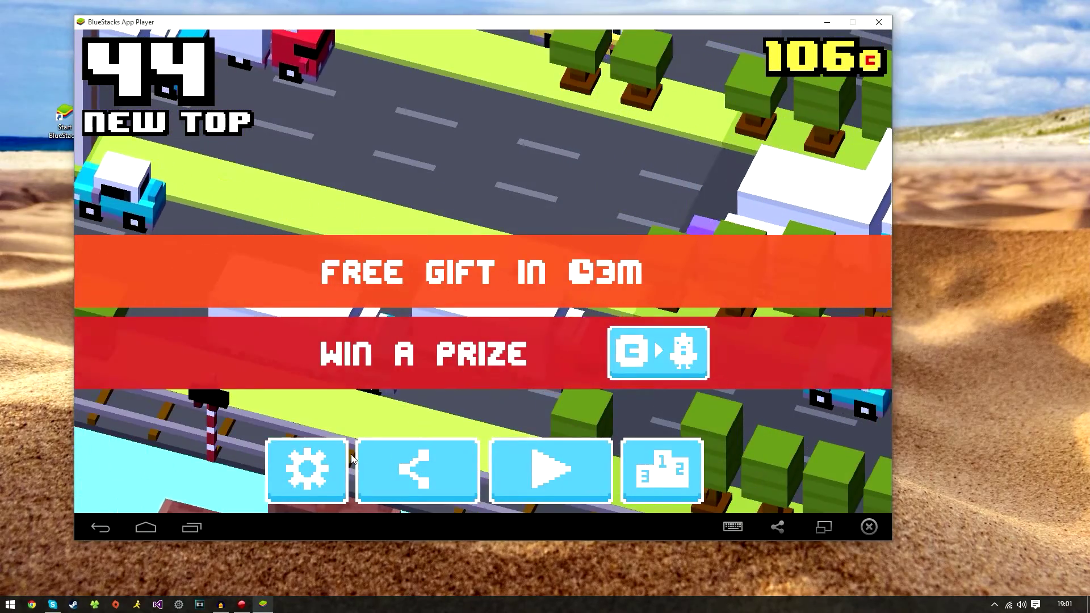
left_click(549, 474)
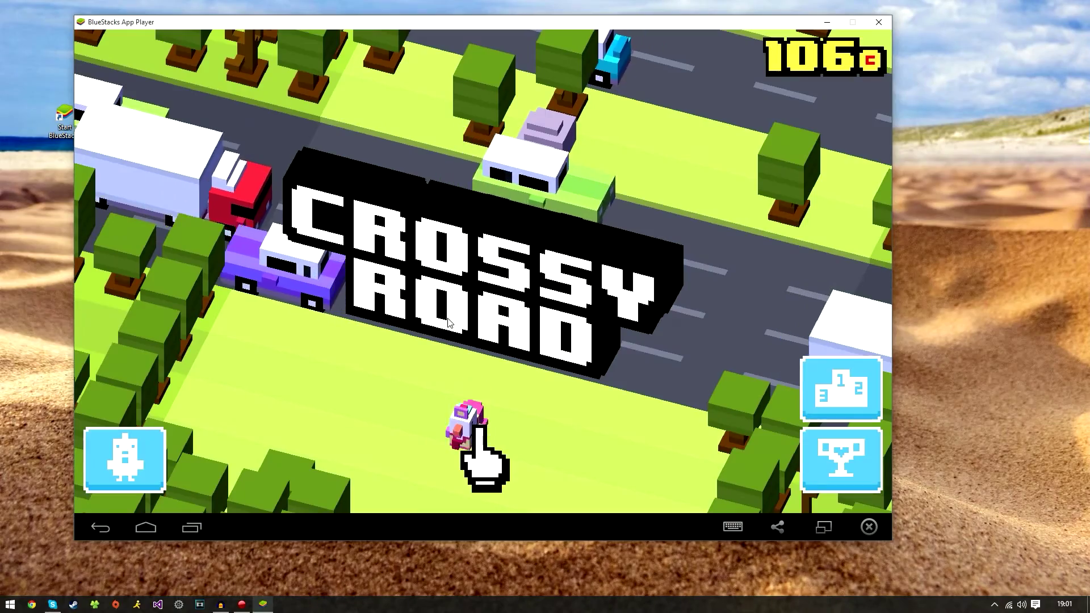
- Hop the chicken forward across the lanes until hit, setting a new top score of 51
left_click(460, 315)
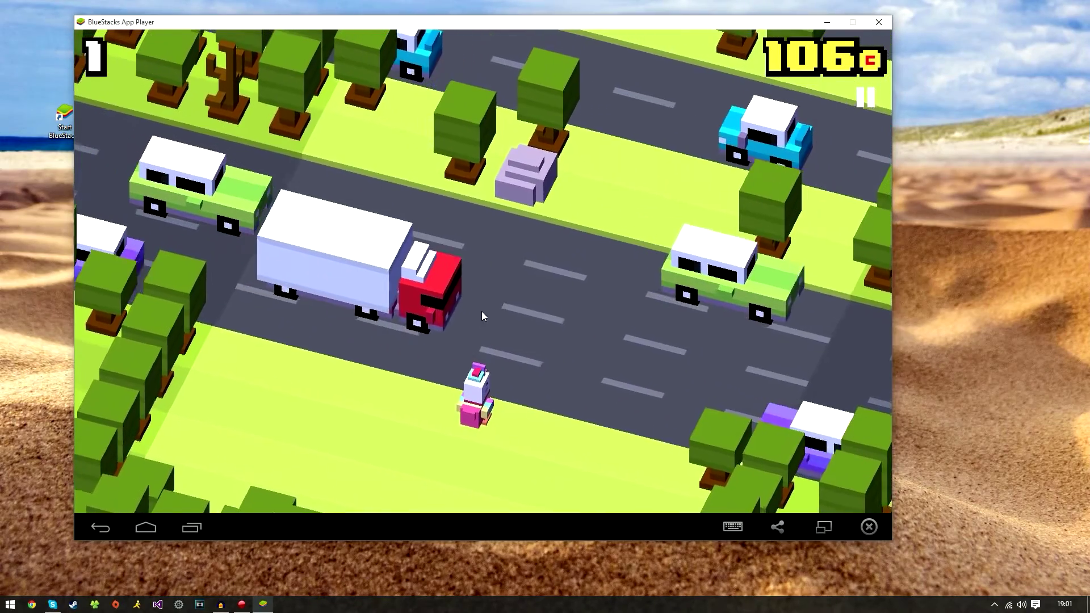
left_click(472, 310)
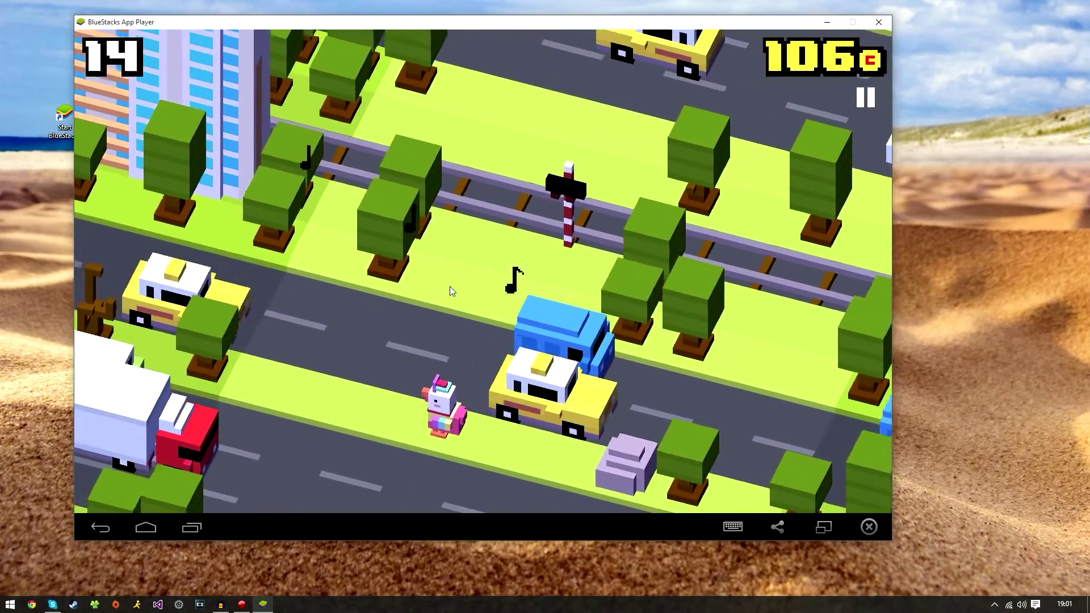
left_click(450, 286)
left_click(449, 286)
left_click(393, 288)
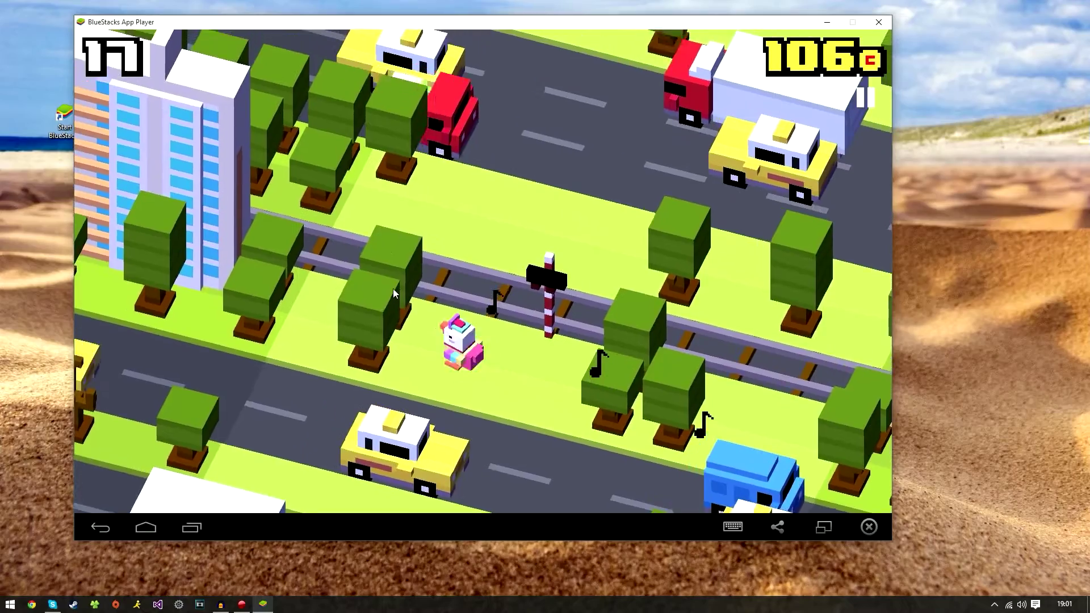
left_click(392, 288)
left_click(392, 288)
left_click(517, 295)
left_click(517, 295)
left_click(518, 295)
left_click(517, 295)
left_click(517, 295)
left_click(517, 295)
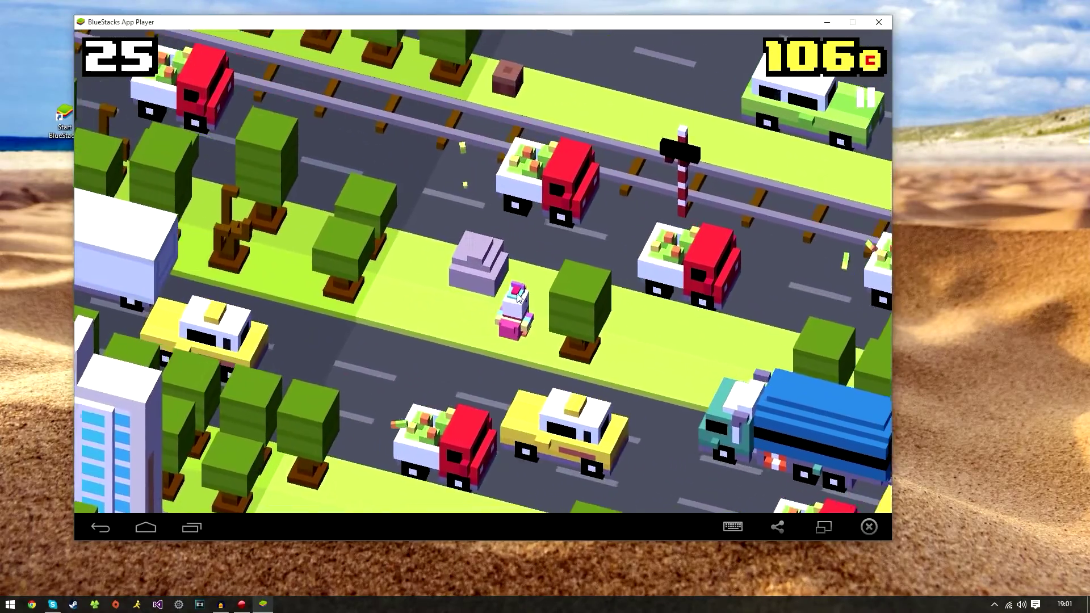
double_click(517, 295)
double_click(518, 296)
left_click(518, 295)
double_click(518, 296)
left_click(518, 295)
double_click(519, 296)
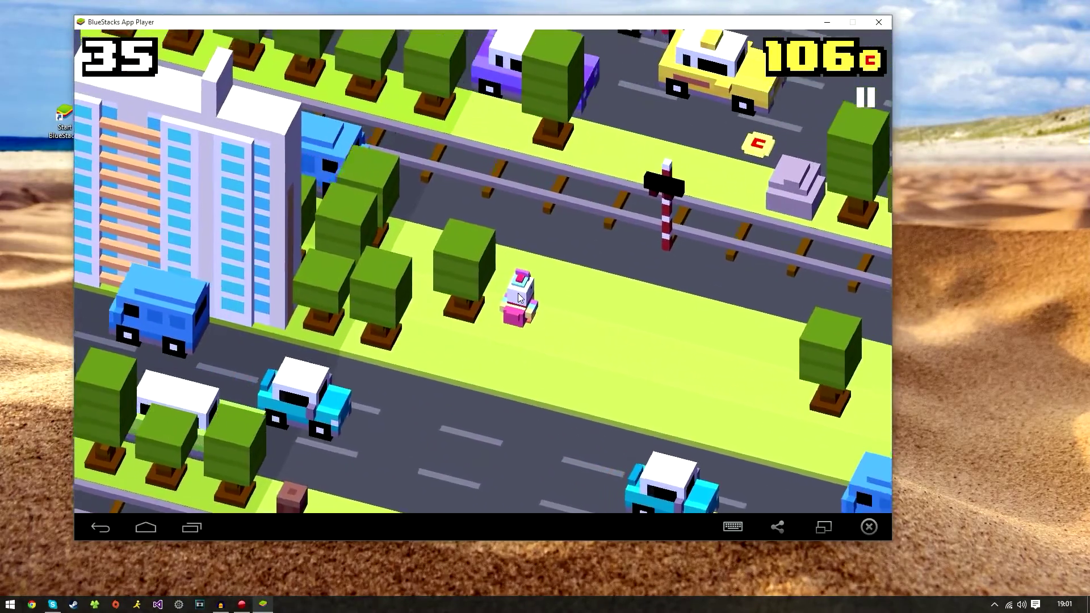
double_click(519, 296)
left_click(518, 296)
double_click(519, 296)
double_click(519, 296)
double_click(519, 296)
left_click(518, 296)
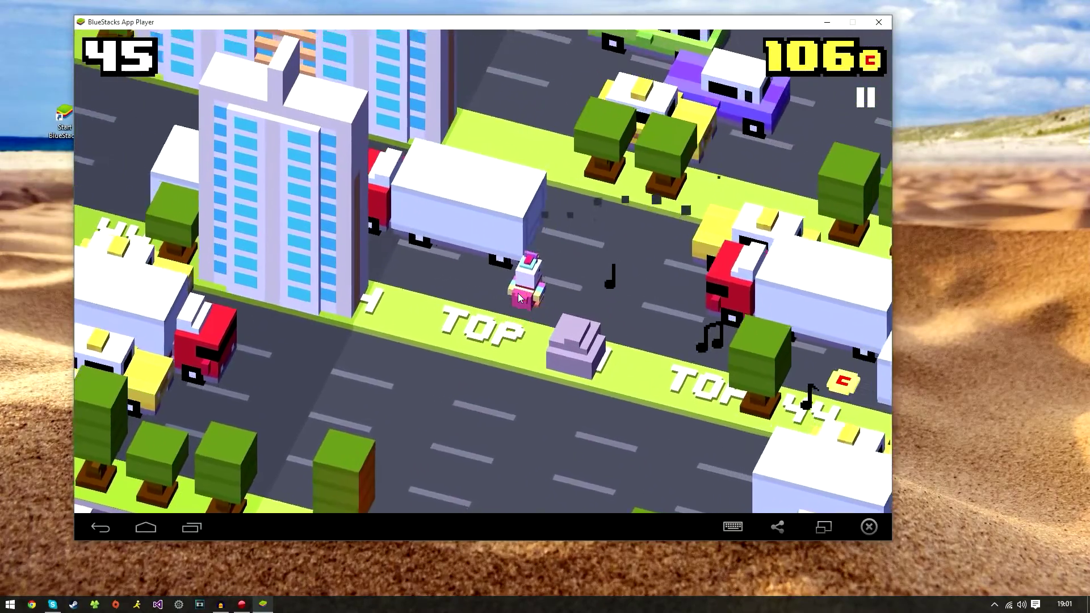
double_click(518, 297)
double_click(519, 296)
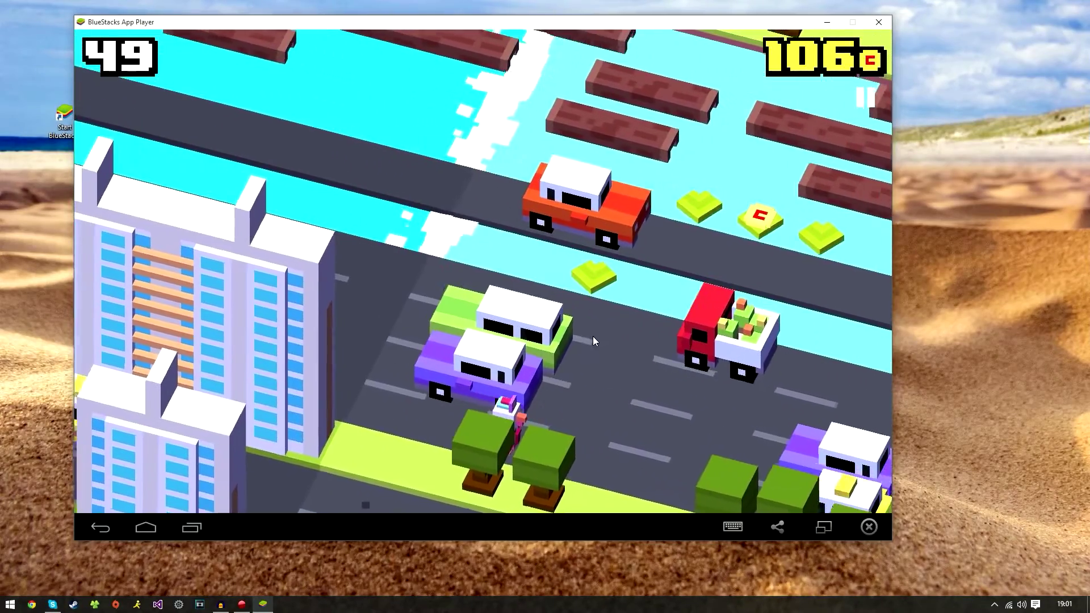
left_click(592, 336)
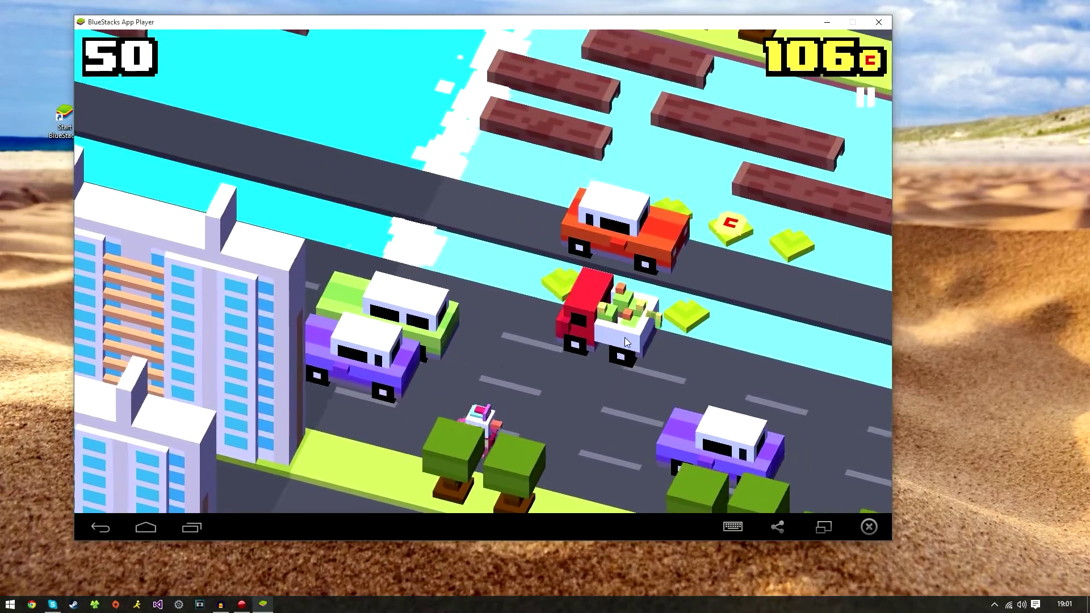
left_click(626, 340)
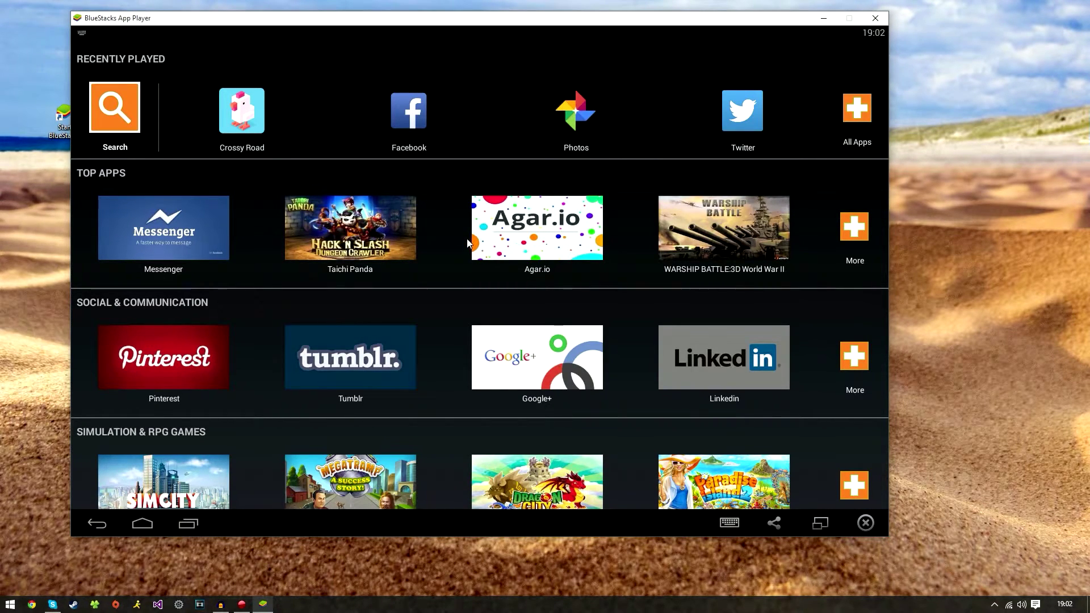
- Launch the Showbox app from the Audio & Video section of the home screen
scroll(466, 239, "down", 10)
scroll(427, 236, "up", 2)
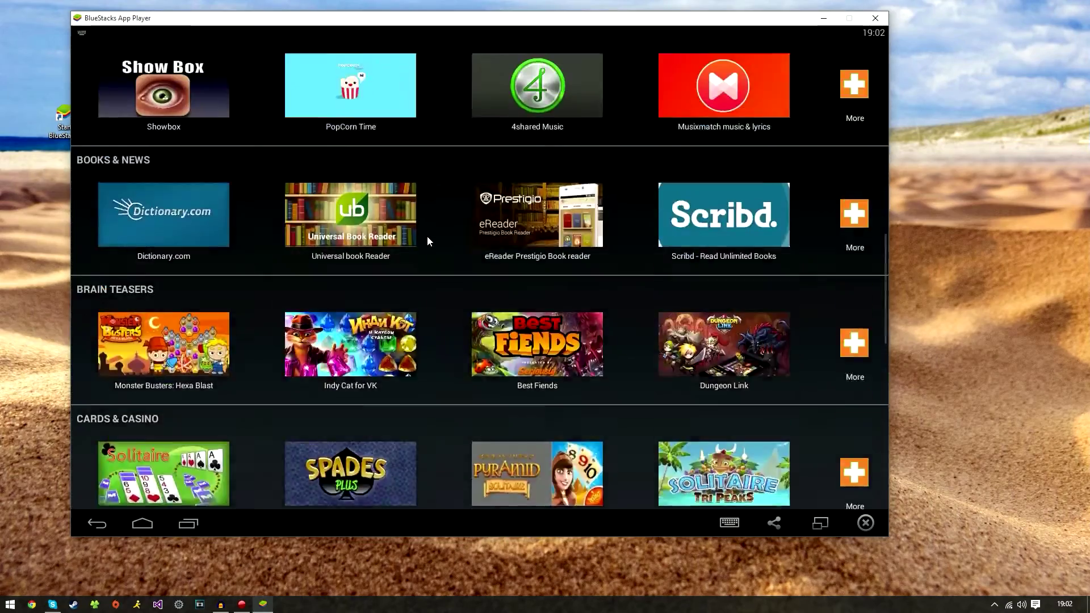
scroll(426, 238, "up", 5)
scroll(425, 238, "down", 4)
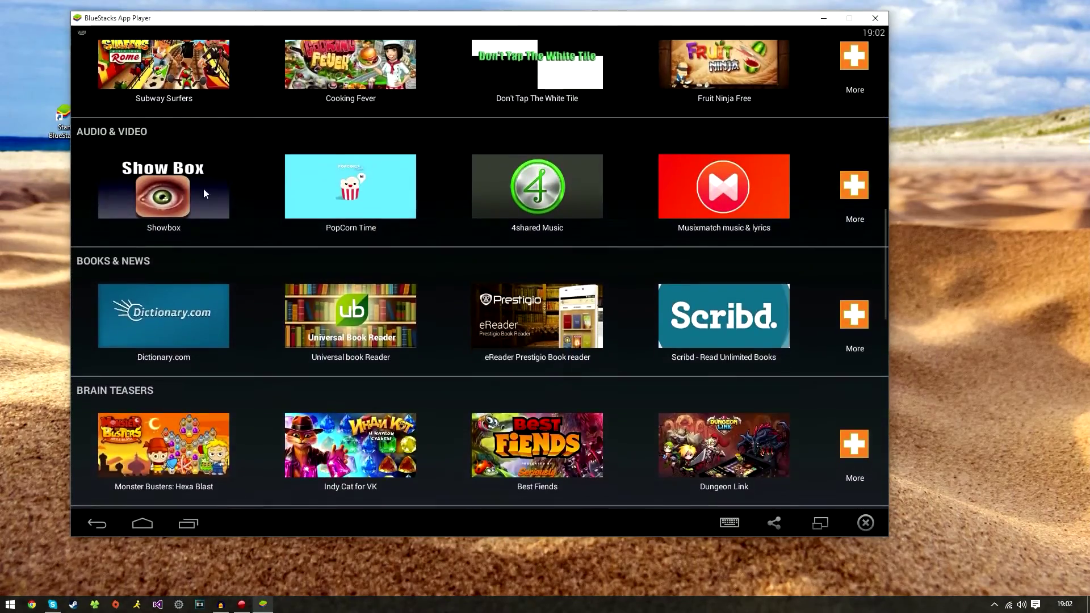
left_click(157, 193)
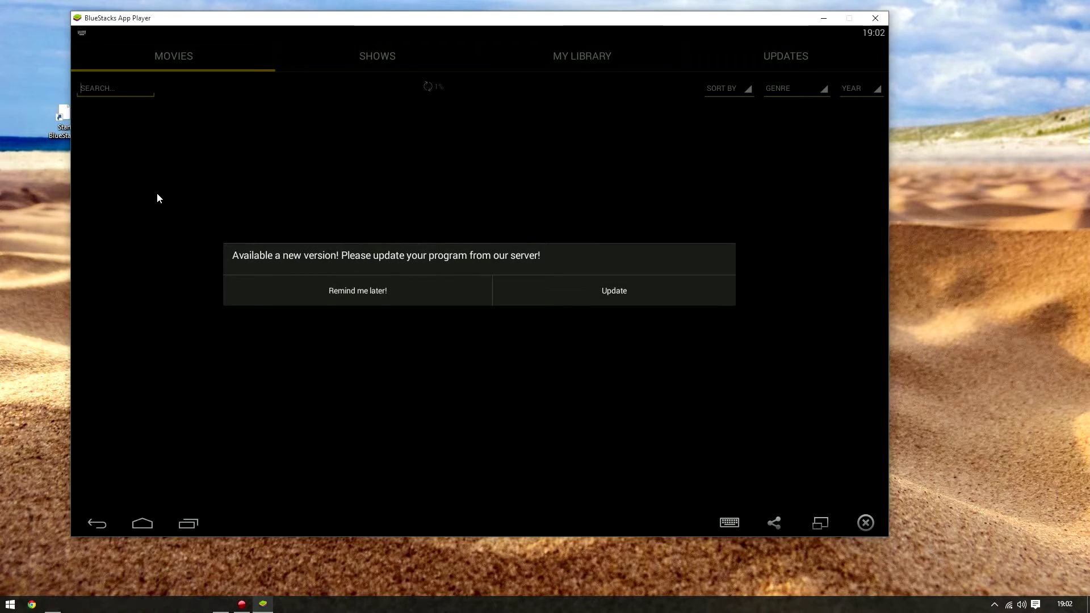
- Accept and install the Showbox update, then relaunch the updated app
left_click(622, 284)
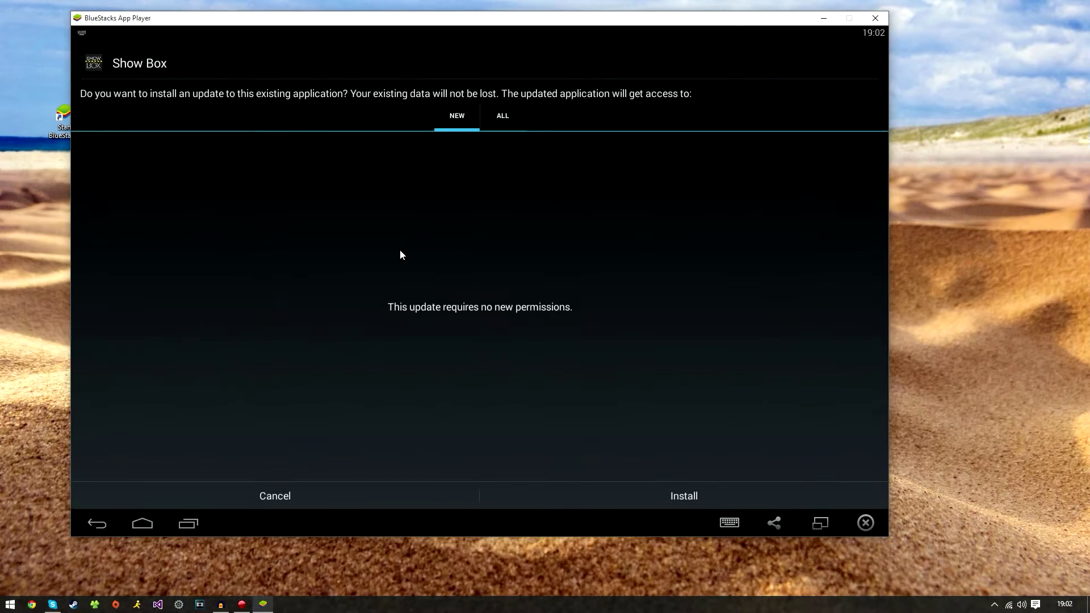
left_click(658, 497)
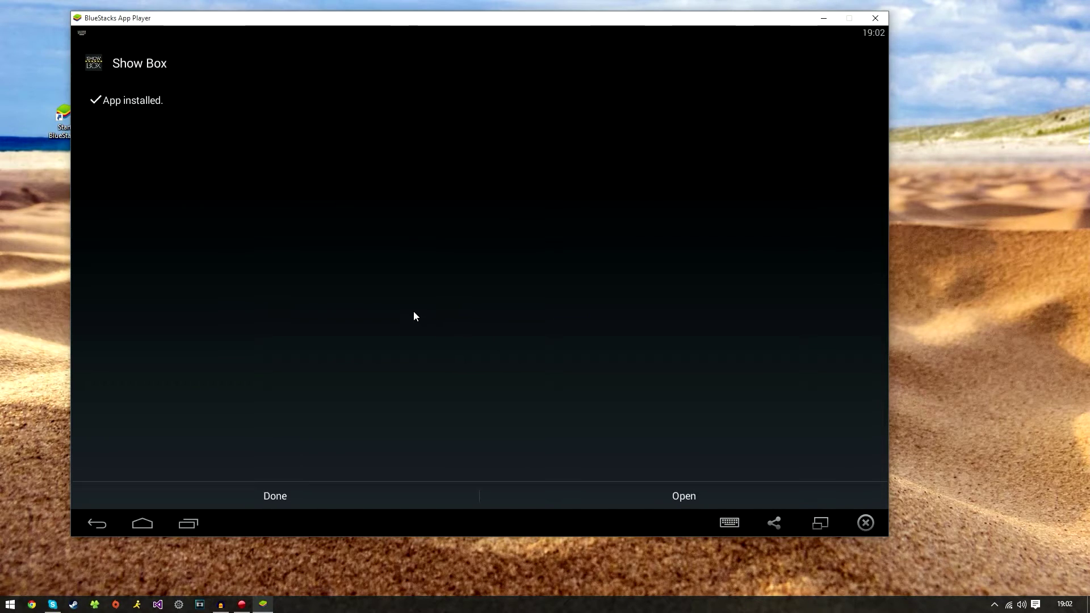
left_click(465, 483)
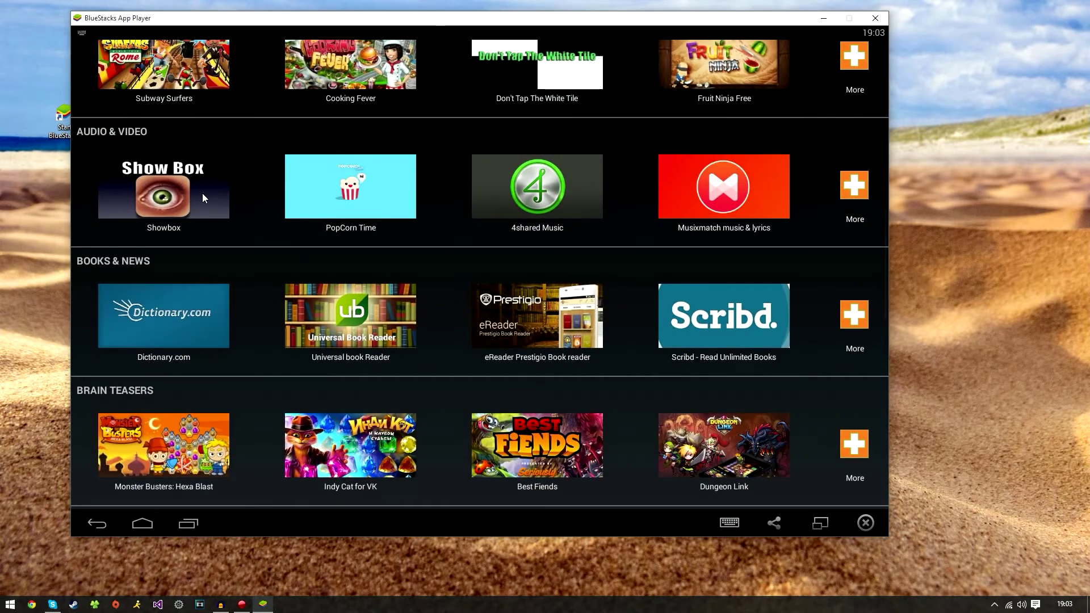
left_click(202, 193)
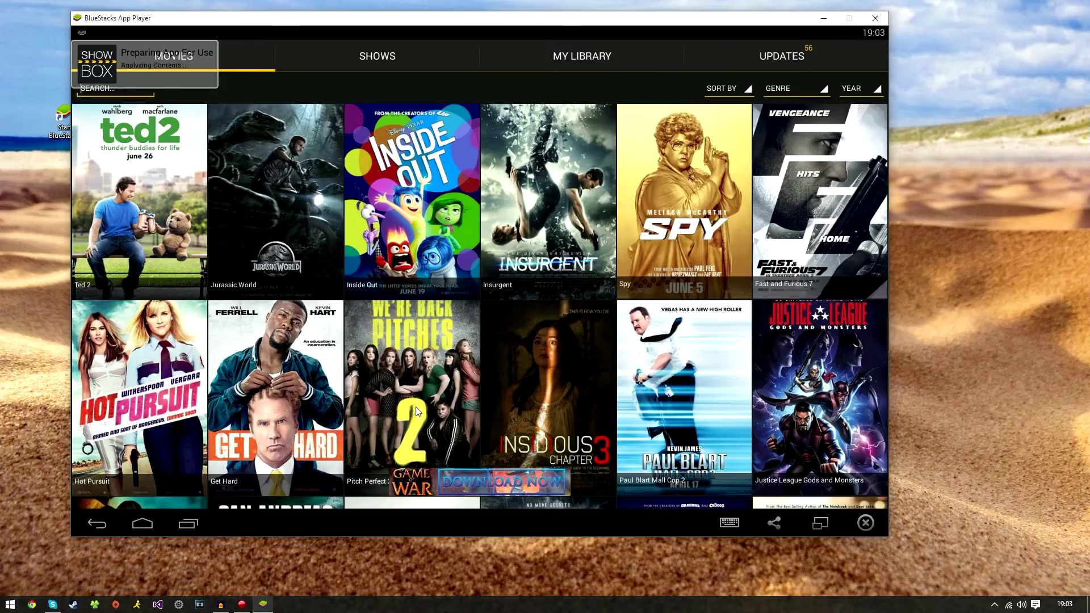
- Switch Showbox from the Movies list to the Shows tab
left_click_drag(394, 380, 408, 181)
left_click_drag(450, 387, 411, 83)
scroll(483, 421, "down", 5)
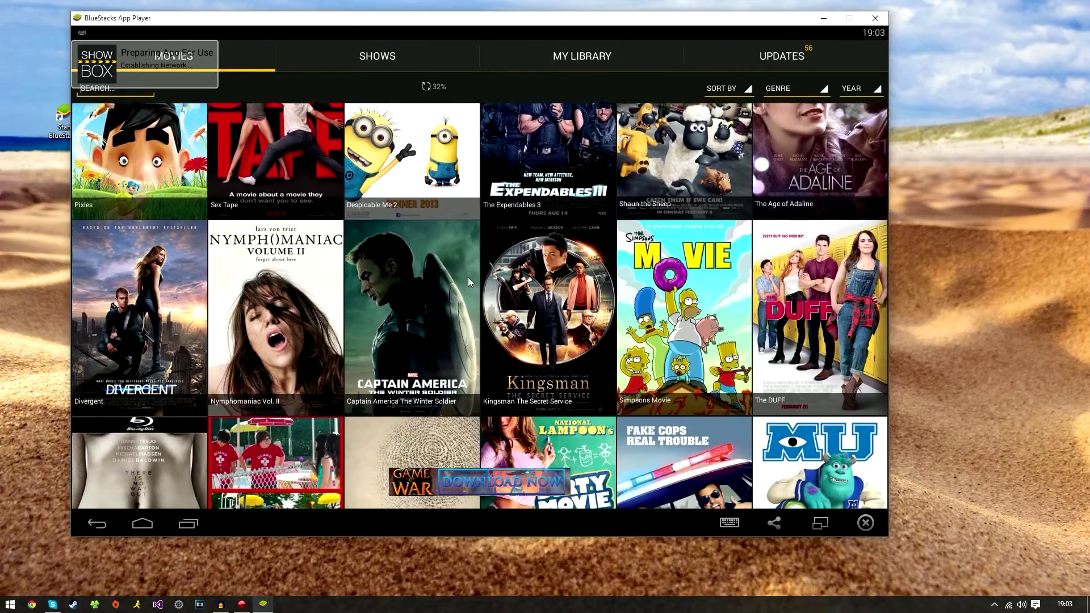
scroll(483, 421, "down", 3)
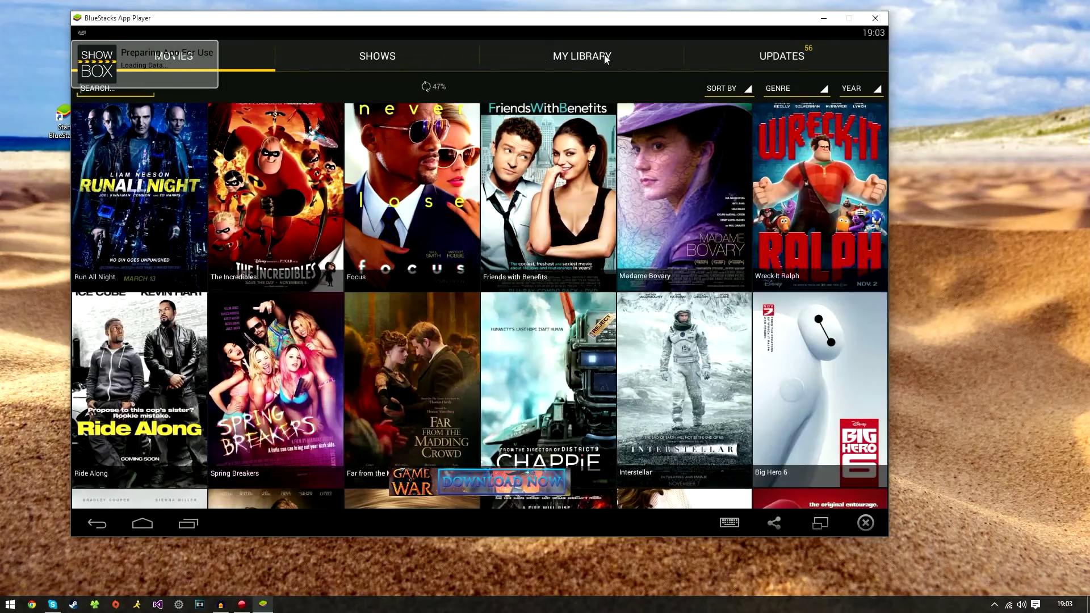
left_click(404, 56)
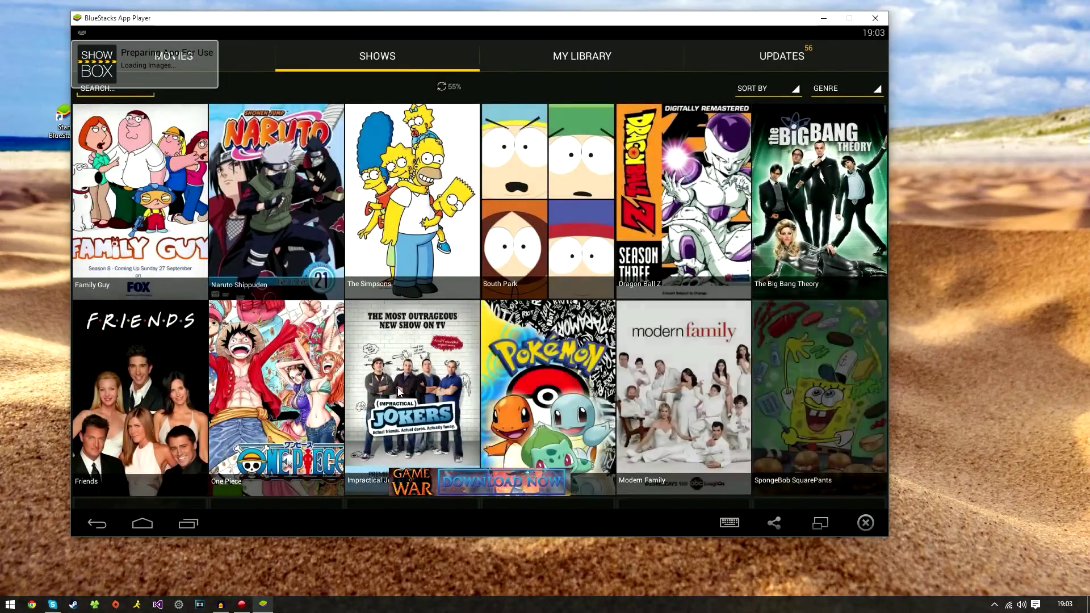
- Find Friends in the shows list and open its Episode 1
left_click_drag(397, 387, 386, 115)
left_click_drag(379, 250, 358, 390)
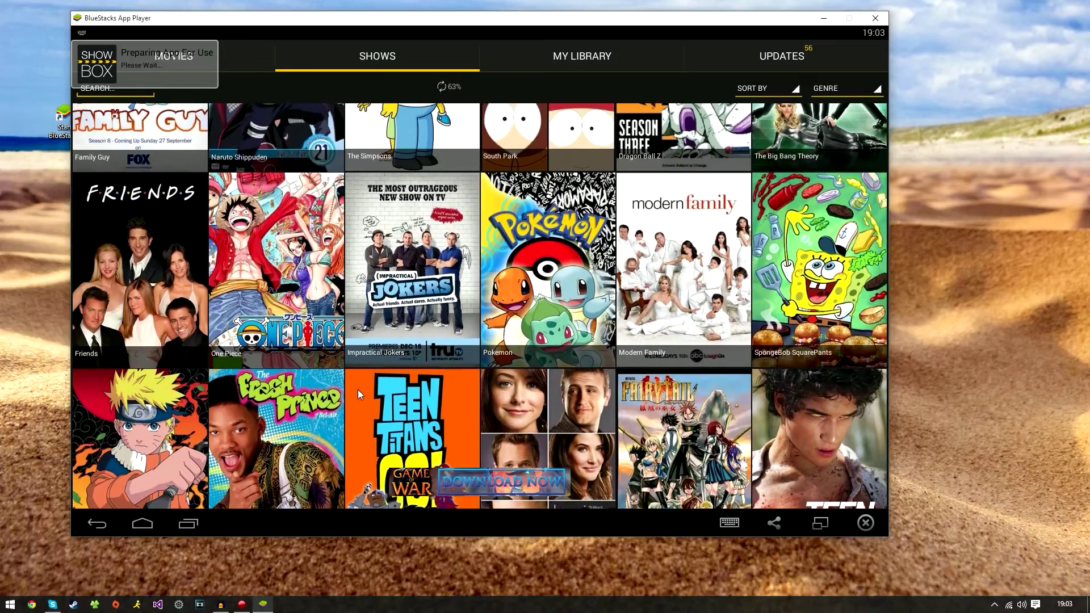
left_click(161, 288)
left_click(160, 288)
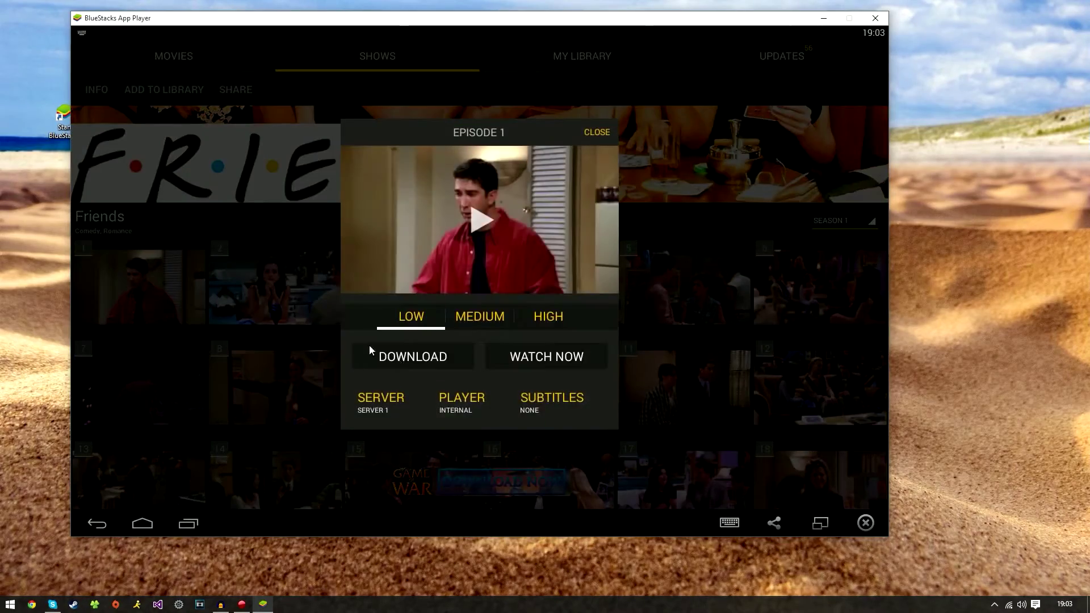
- Choose HIGH quality and Server 1, then start streaming Friends Episode 1
left_click(437, 369)
left_click(547, 319)
left_click(385, 401)
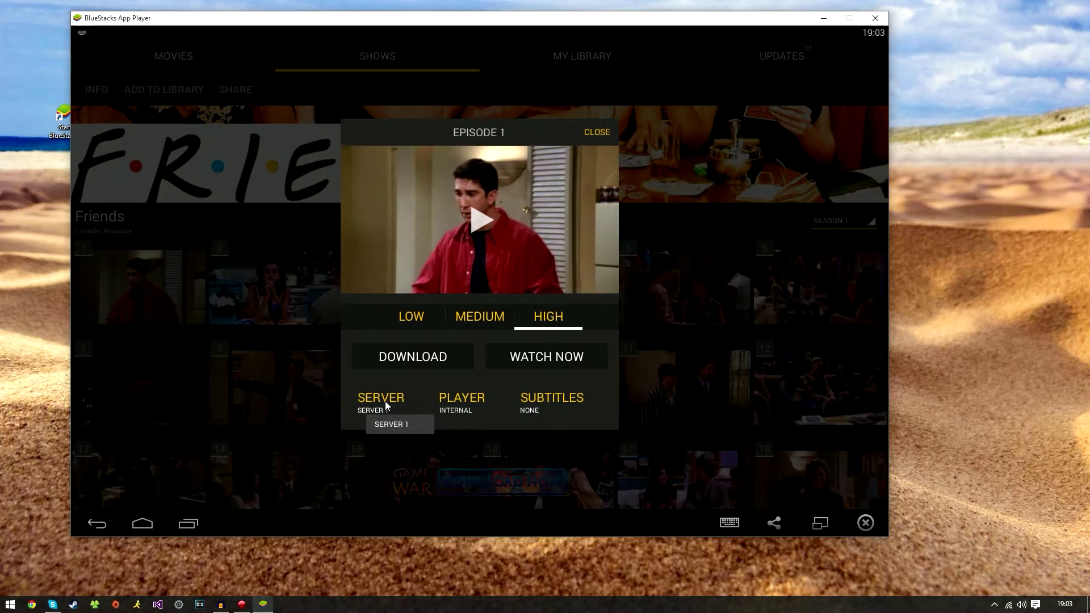
left_click(389, 422)
left_click(528, 360)
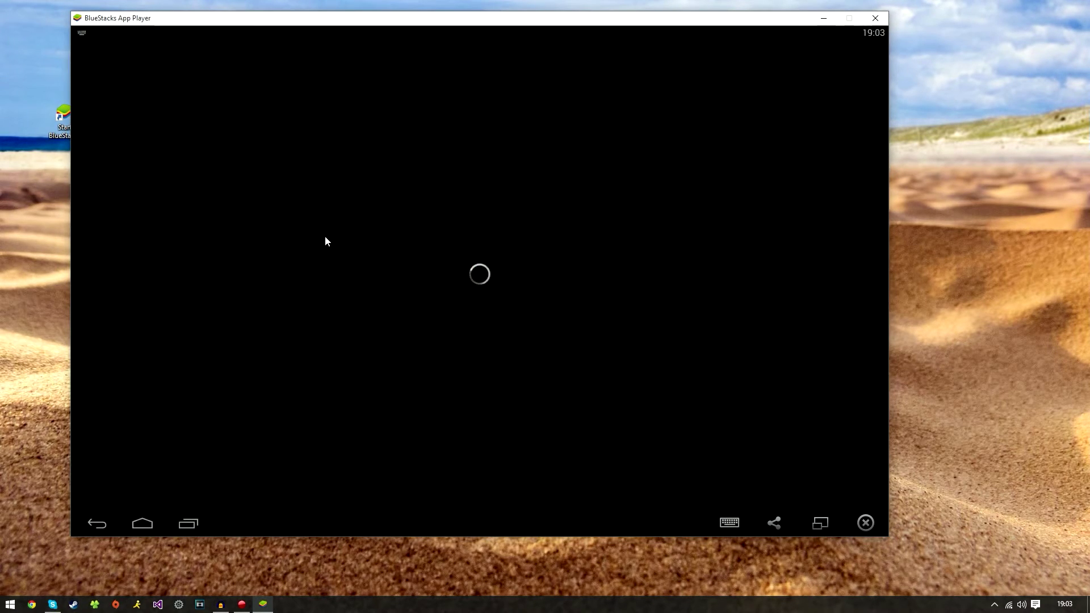
- Reposition the emulator window and pause Friends Episode 1 at 00:29
left_click_drag(346, 22, 422, 35)
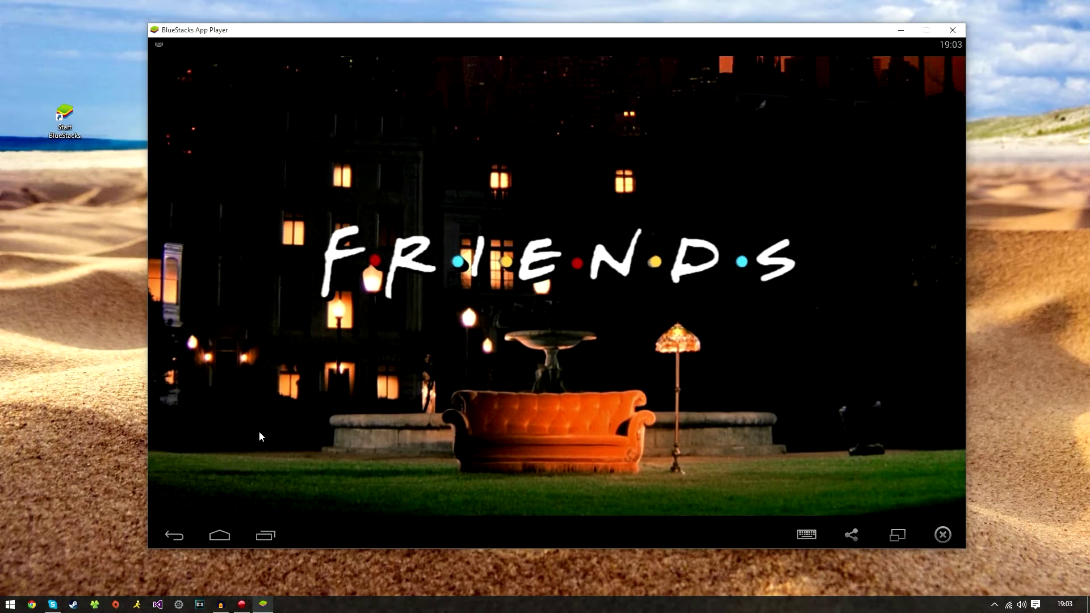
left_click(222, 469)
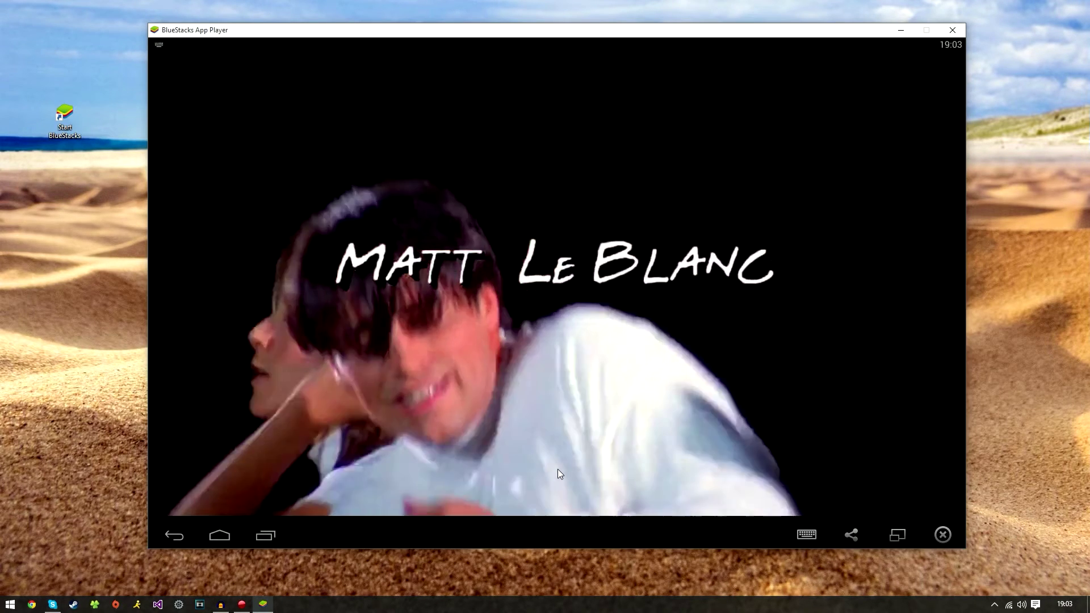
left_click(557, 485)
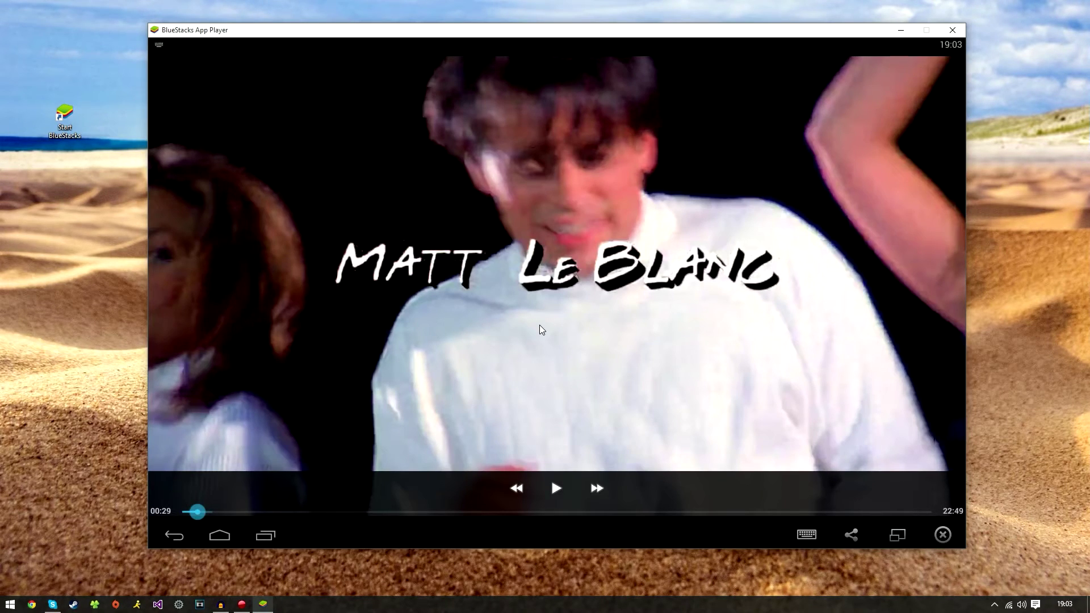